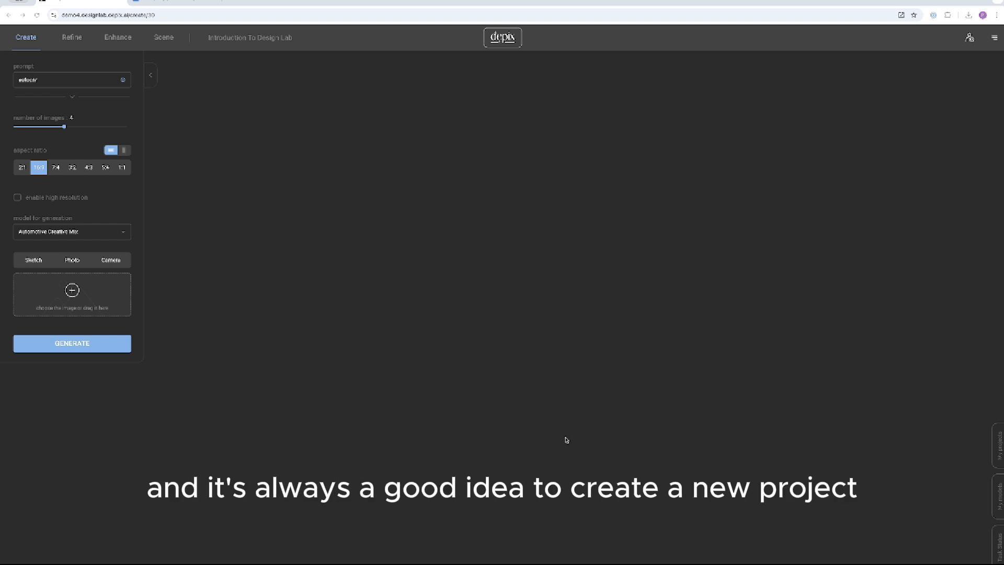
- Look through the project list with its new-project form, the model list and the task status list
{"action": "left_click", "coordinate": [998, 452]}
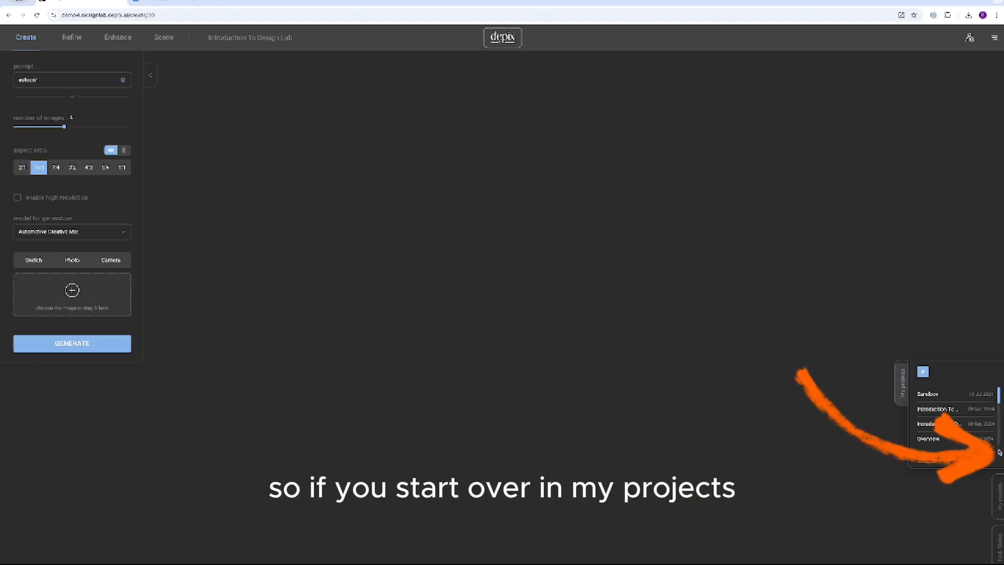
{"action": "left_click", "coordinate": [922, 370]}
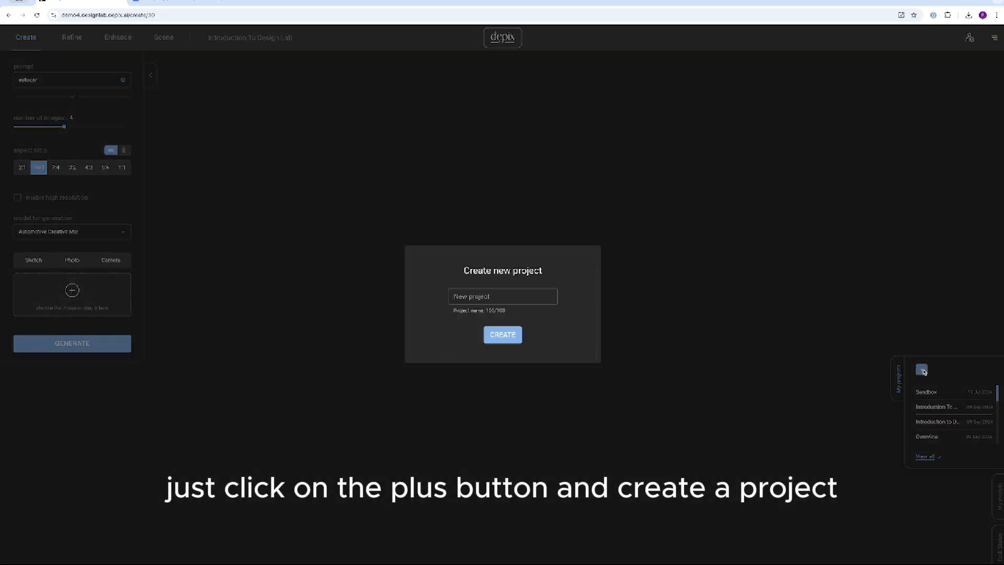
{"action": "left_click", "coordinate": [773, 471]}
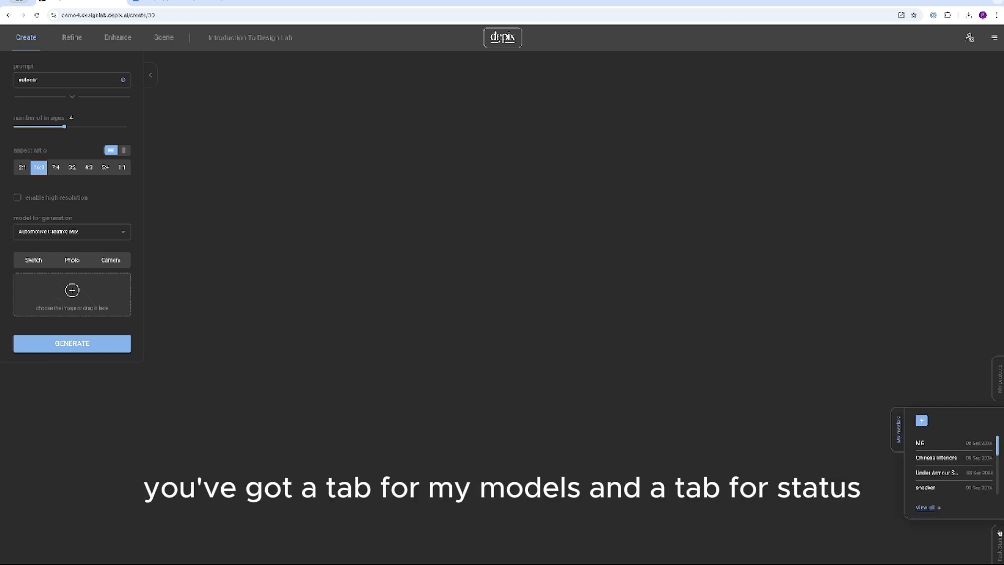
{"action": "mouse_move", "coordinate": [999, 546]}
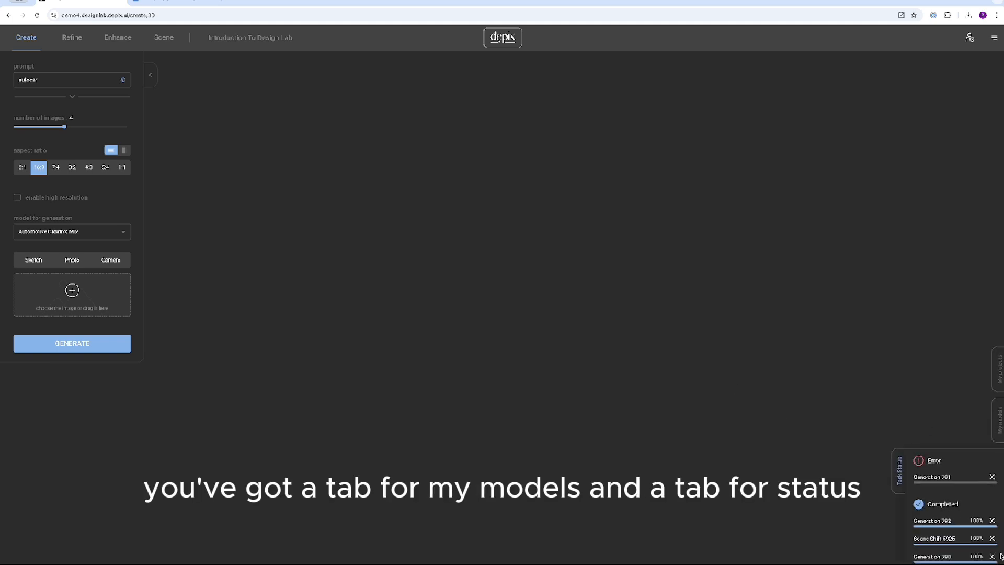
{"action": "left_click", "coordinate": [991, 477]}
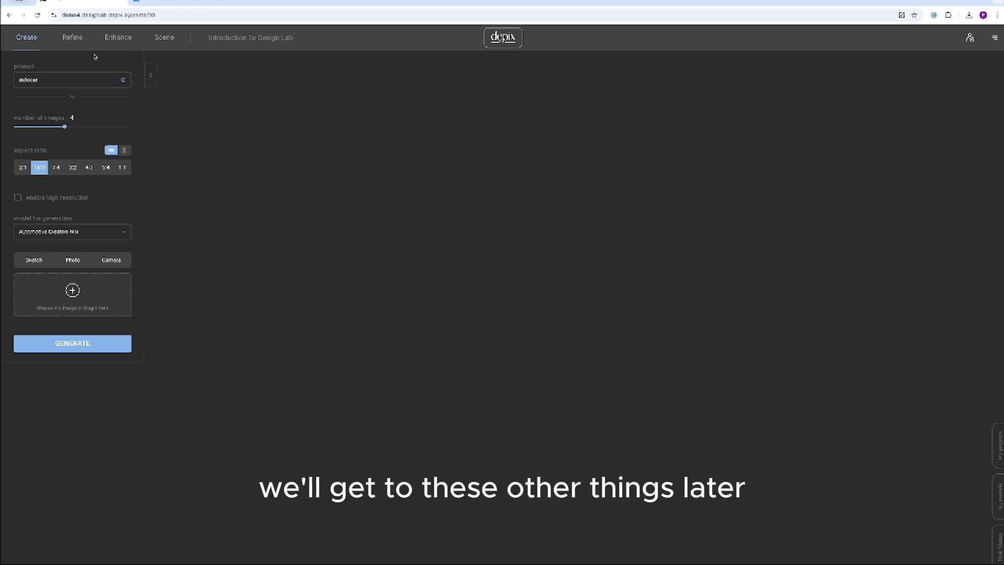
- Open the Style Drive tool in Refine and load the black-and-white car sketch as the control image
{"action": "left_click", "coordinate": [65, 40]}
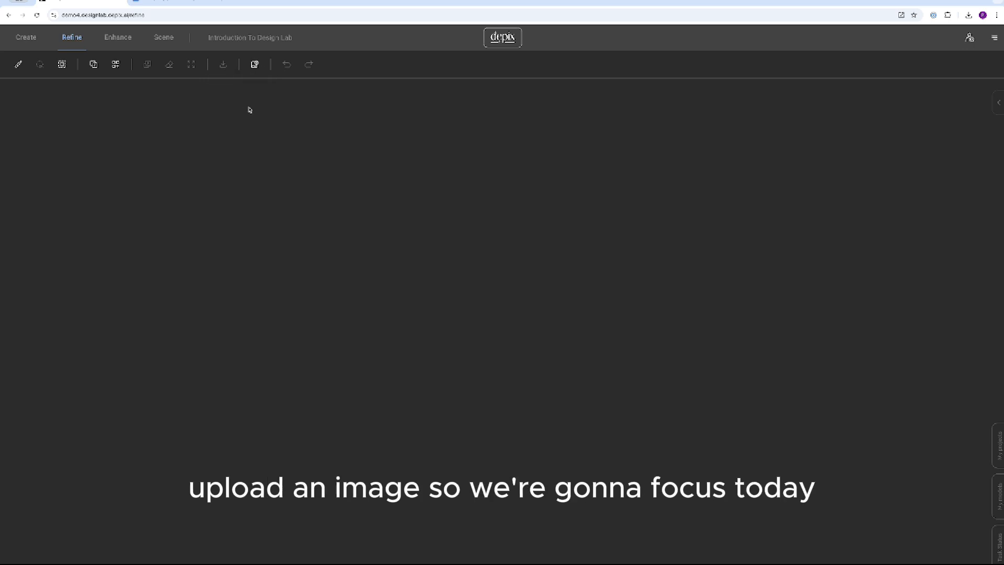
{"action": "left_click", "coordinate": [116, 65]}
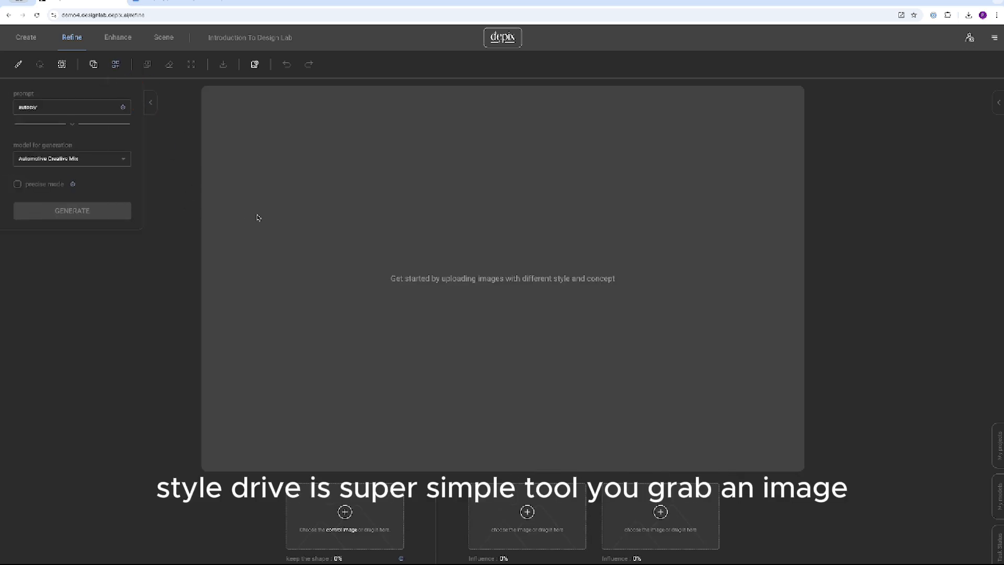
{"action": "left_click", "coordinate": [349, 516]}
{"action": "double_click", "coordinate": [309, 288]}
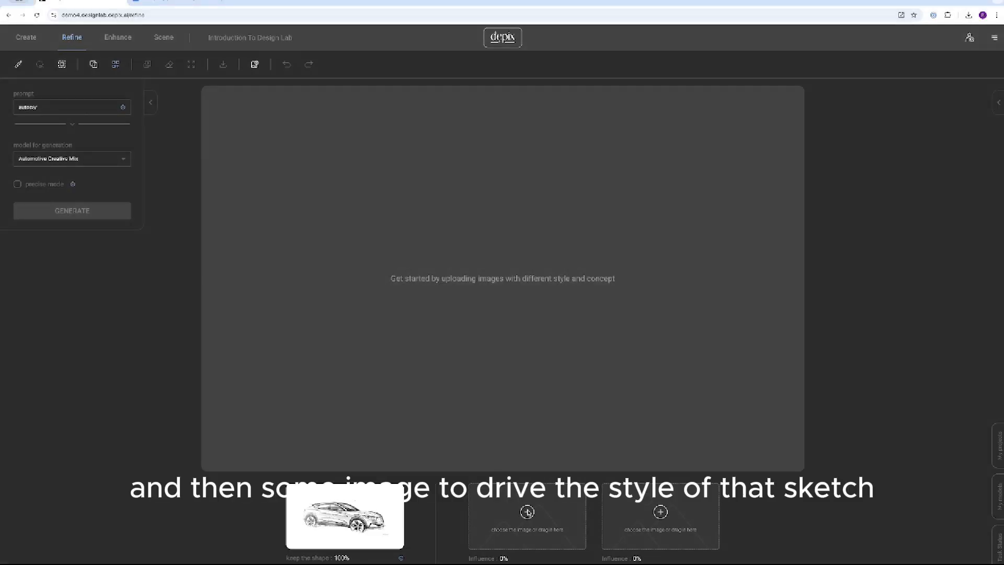
- Add the photo "3 Large.jpeg" from the desktop as the first style image for the car sketch
{"action": "left_click", "coordinate": [528, 514]}
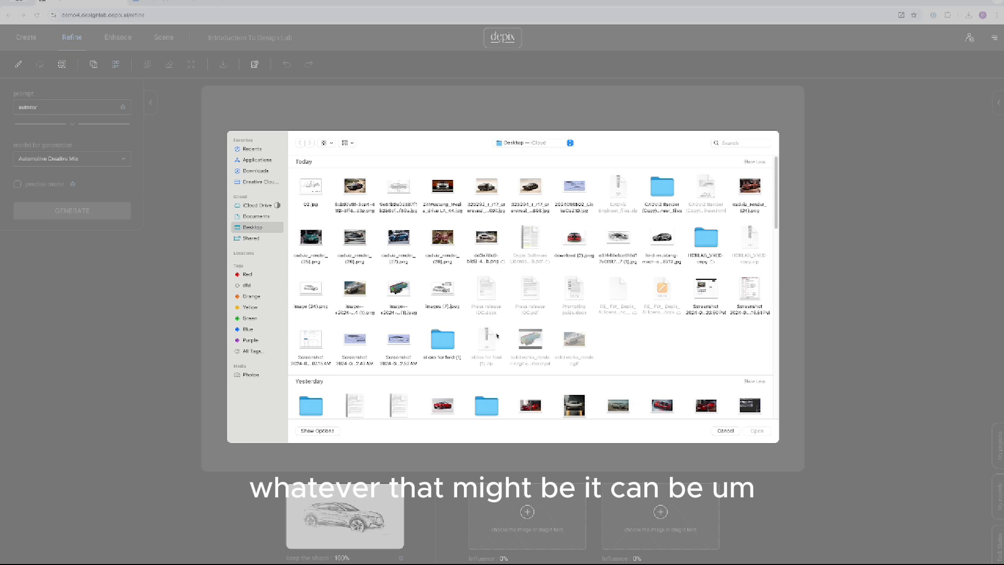
{"action": "scroll", "coordinate": [495, 335], "scroll_direction": "down", "scroll_amount": 2}
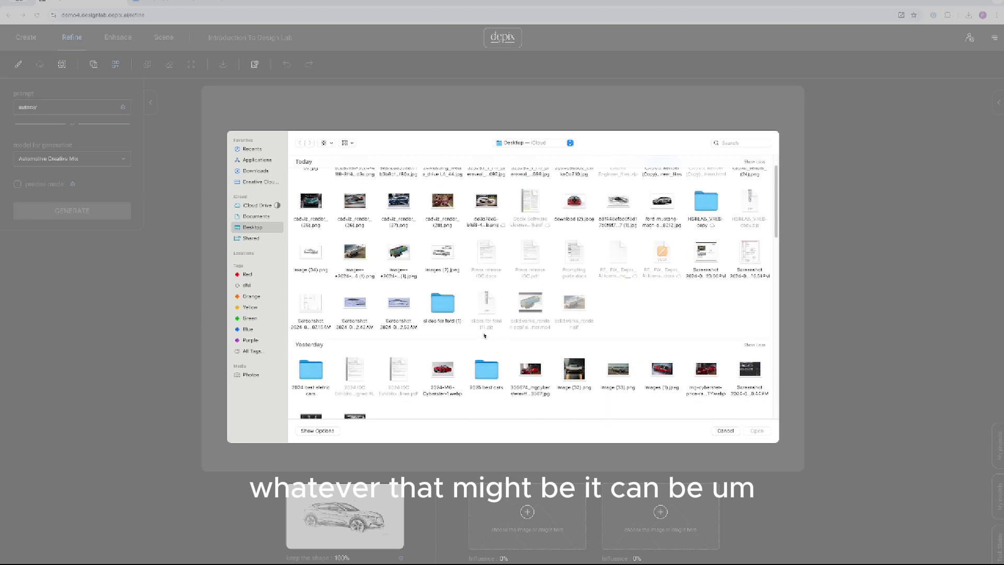
{"action": "scroll", "coordinate": [483, 335], "scroll_direction": "down", "scroll_amount": 5}
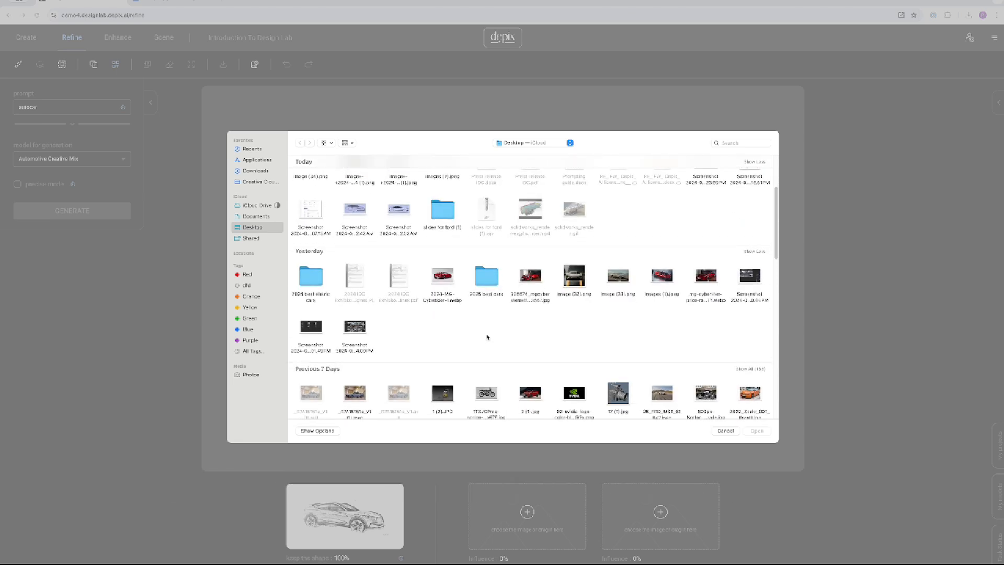
{"action": "scroll", "coordinate": [479, 334], "scroll_direction": "down", "scroll_amount": 1}
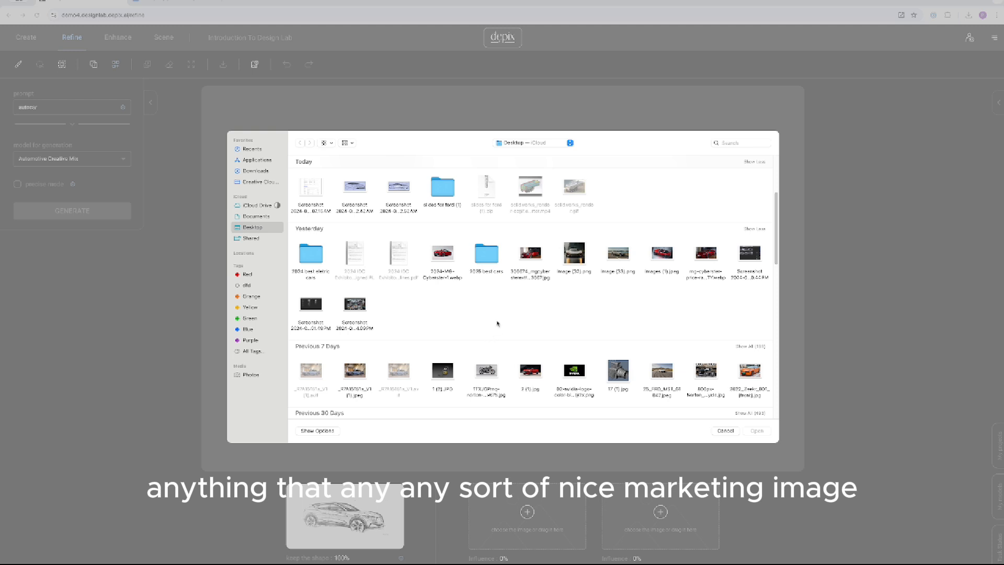
{"action": "scroll", "coordinate": [510, 321], "scroll_direction": "down", "scroll_amount": 4}
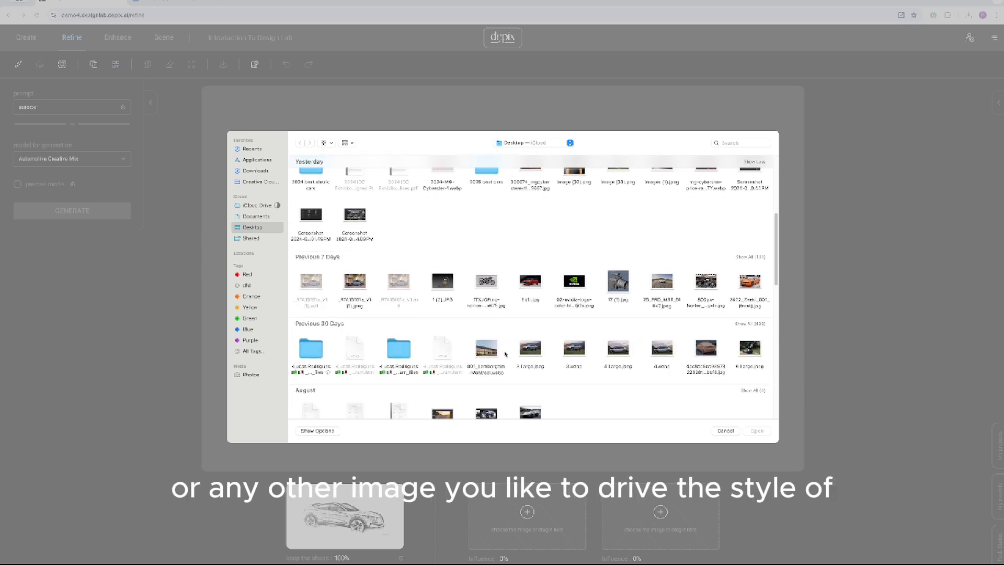
{"action": "scroll", "coordinate": [532, 348], "scroll_direction": "down", "scroll_amount": 5}
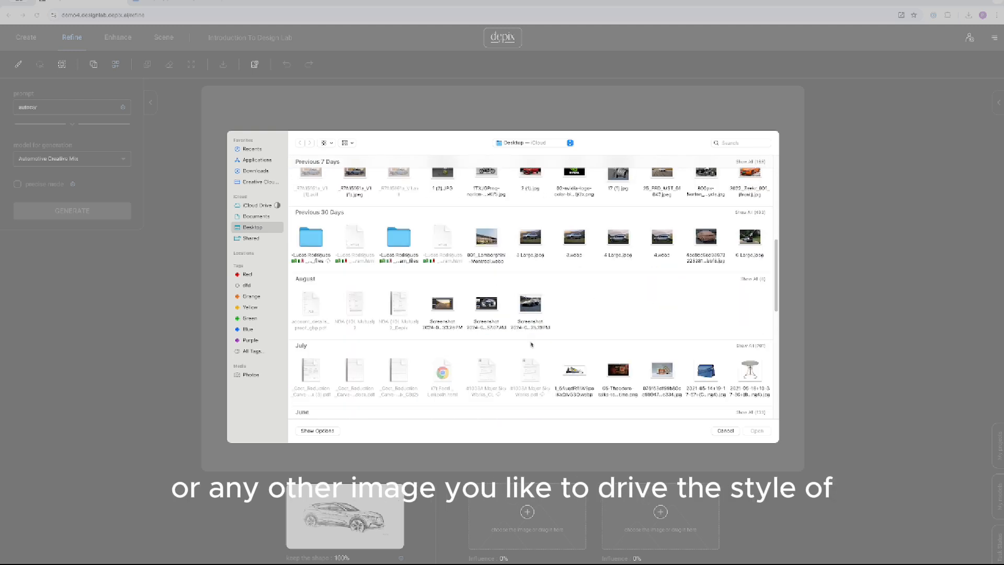
{"action": "double_click", "coordinate": [529, 240]}
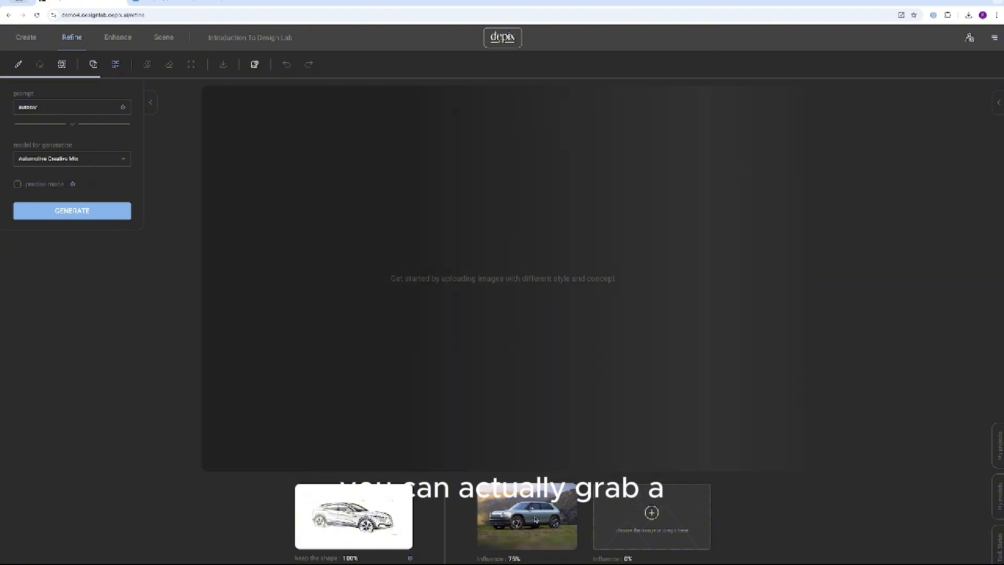
- Replace the first style image with the studio photo of the dark coupe and show the list of generated images
{"action": "left_click", "coordinate": [536, 519]}
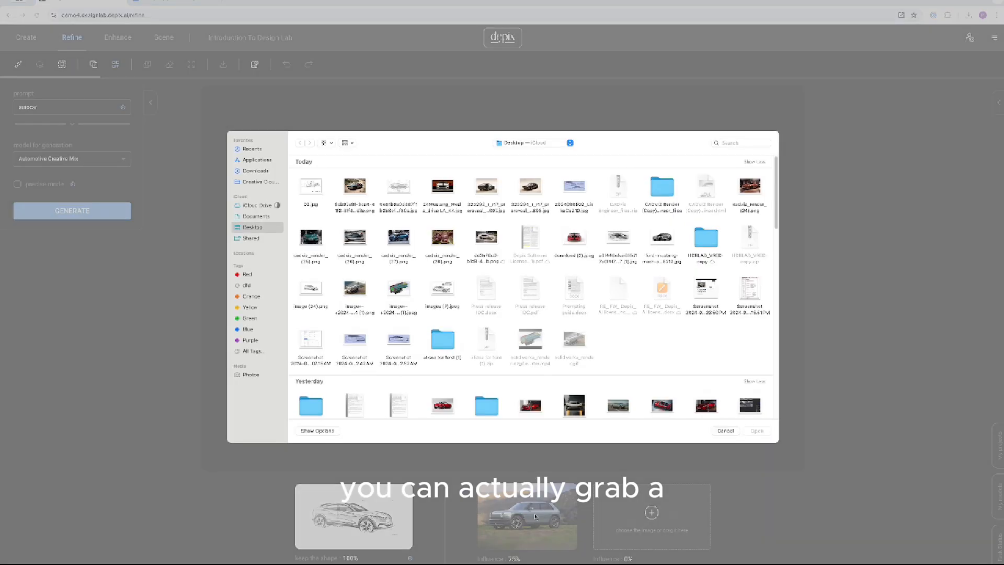
{"action": "scroll", "coordinate": [588, 359], "scroll_direction": "down", "scroll_amount": 1}
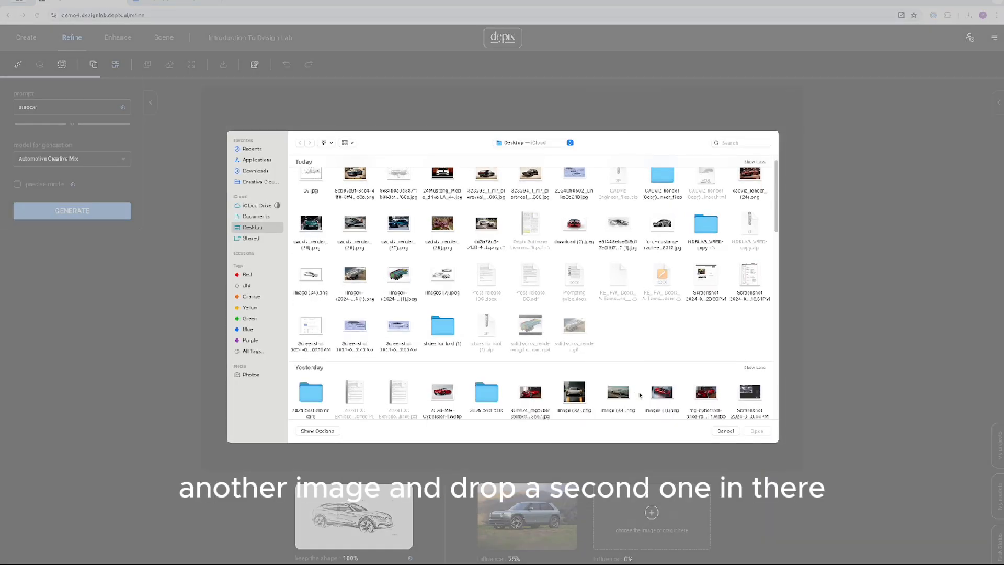
{"action": "scroll", "coordinate": [612, 371], "scroll_direction": "up", "scroll_amount": 1}
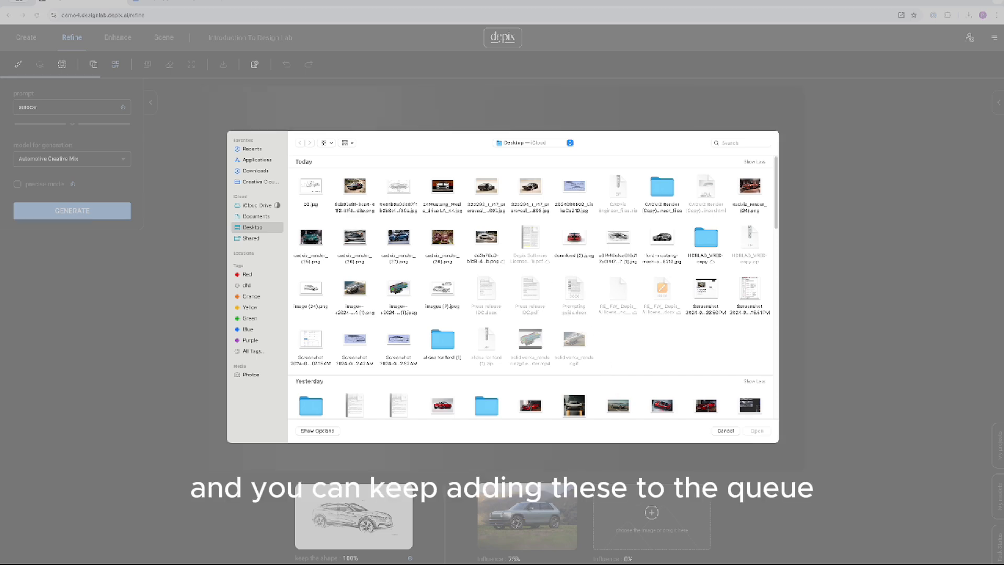
{"action": "double_click", "coordinate": [530, 186]}
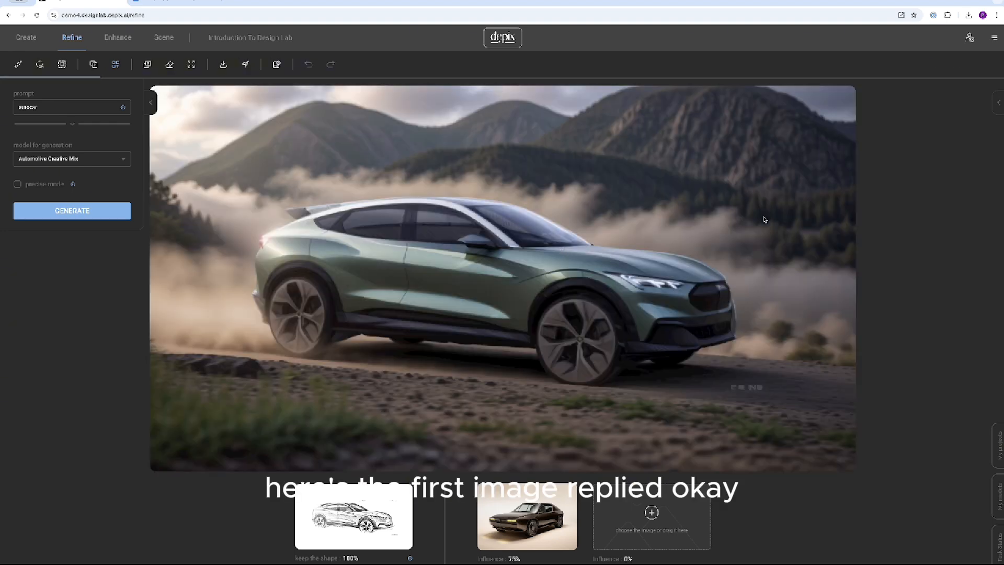
{"action": "left_click", "coordinate": [997, 103]}
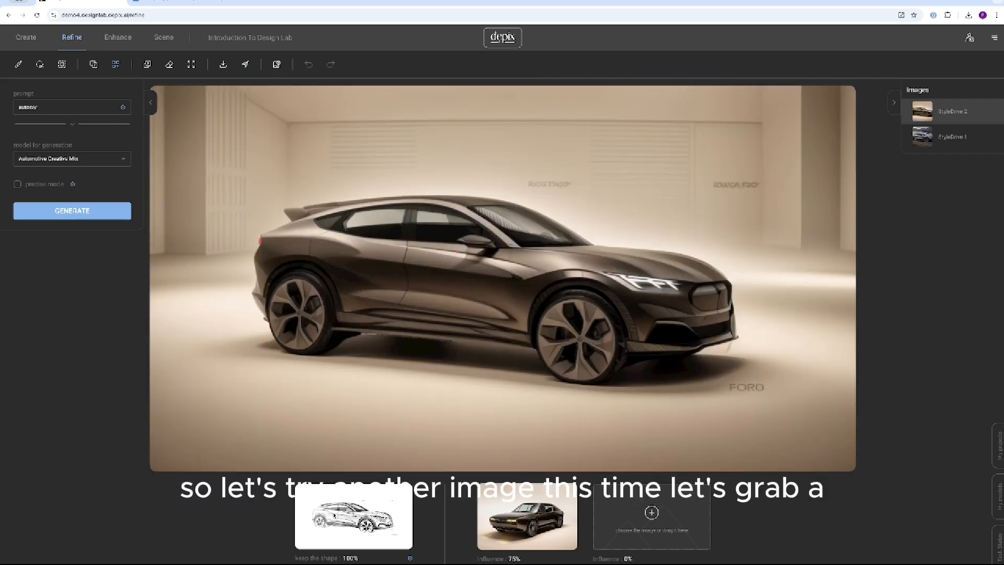
- Browse the desktop files for another image to use as the Style Drive control image
{"action": "left_click", "coordinate": [340, 501]}
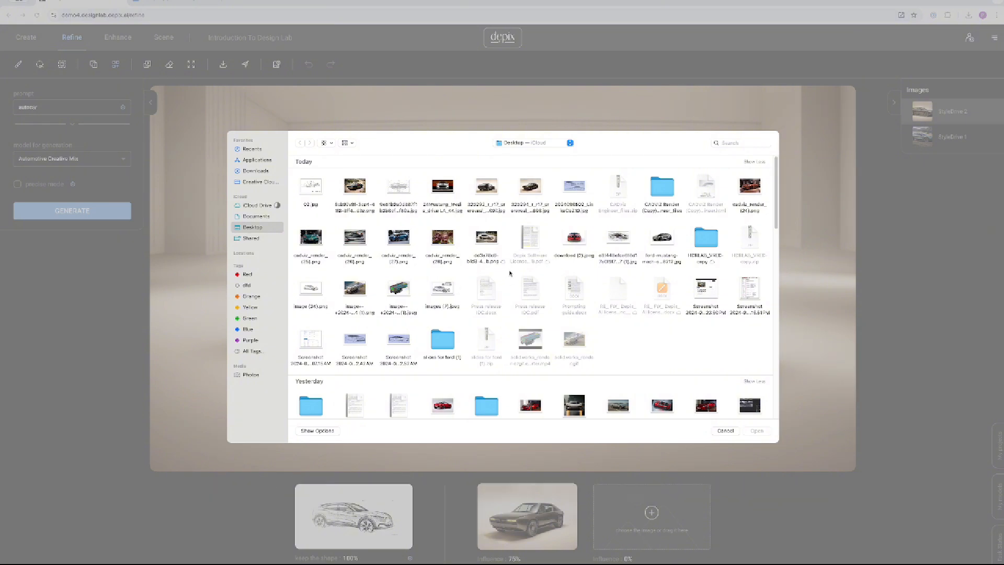
{"action": "scroll", "coordinate": [577, 265], "scroll_direction": "down", "scroll_amount": 5}
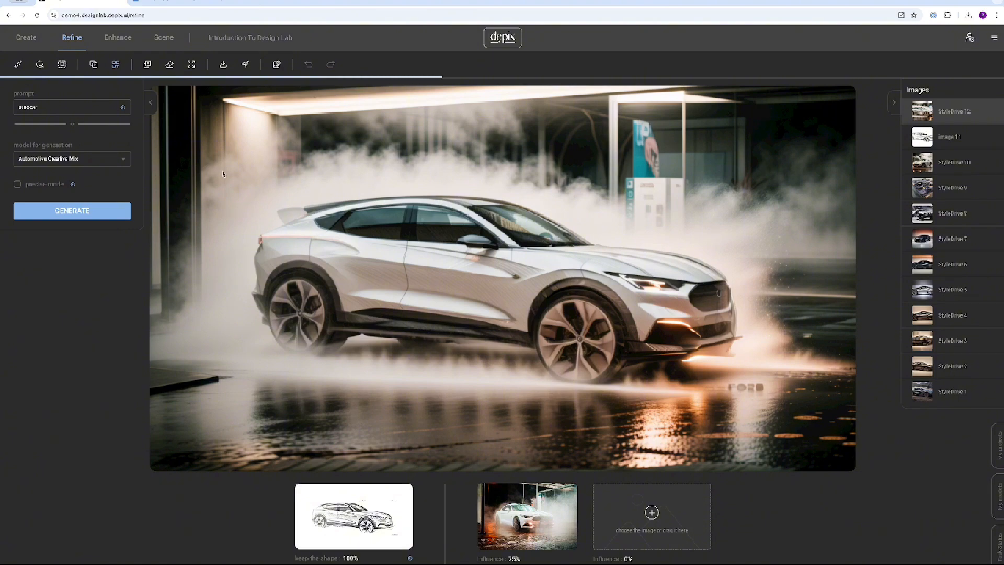
- Erase the FORD lettering on the wet floor beside the white car's front wheel
{"action": "left_click", "coordinate": [168, 64]}
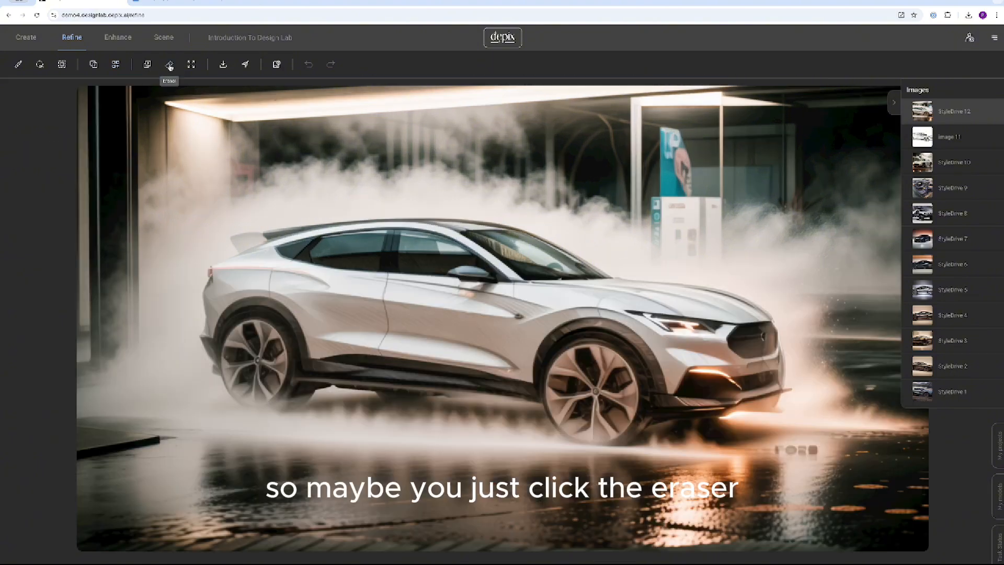
{"action": "left_click_drag", "start_coordinate": [771, 448], "coordinate": [812, 448]}
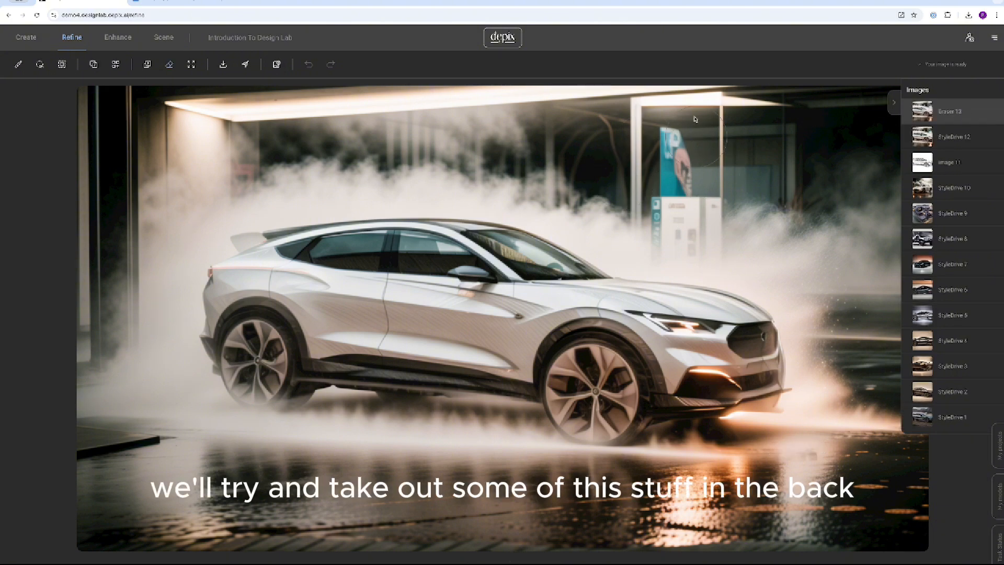
- Erase the lit frame and kiosk in the background and the spoiler at the rear of the white car
{"action": "mouse_move", "coordinate": [631, 106]}
{"action": "left_mouse_down"}
{"action": "mouse_move", "coordinate": [693, 112]}
{"action": "mouse_move", "coordinate": [632, 134]}
{"action": "mouse_move", "coordinate": [690, 151]}
{"action": "mouse_move", "coordinate": [654, 164]}
{"action": "mouse_move", "coordinate": [658, 177]}
{"action": "mouse_move", "coordinate": [636, 171]}
{"action": "mouse_move", "coordinate": [681, 210]}
{"action": "mouse_move", "coordinate": [649, 223]}
{"action": "mouse_move", "coordinate": [678, 226]}
{"action": "mouse_move", "coordinate": [640, 210]}
{"action": "left_mouse_up"}
{"action": "mouse_move", "coordinate": [666, 119]}
{"action": "left_mouse_down"}
{"action": "mouse_move", "coordinate": [749, 132]}
{"action": "mouse_move", "coordinate": [762, 170]}
{"action": "mouse_move", "coordinate": [742, 167]}
{"action": "mouse_move", "coordinate": [732, 182]}
{"action": "mouse_move", "coordinate": [761, 122]}
{"action": "mouse_move", "coordinate": [729, 105]}
{"action": "left_mouse_up"}
{"action": "left_click", "coordinate": [245, 64]}
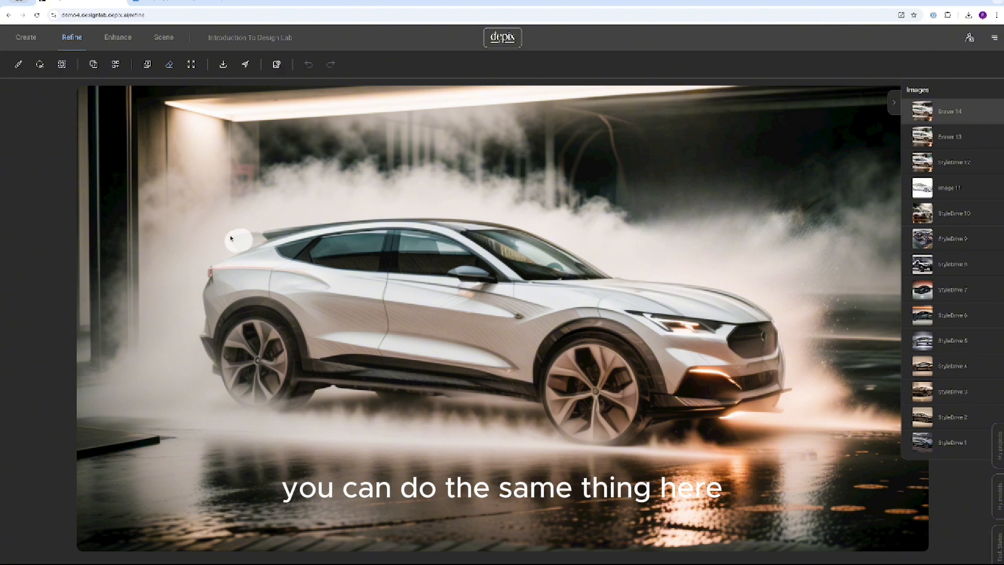
{"action": "left_click_drag", "start_coordinate": [235, 238], "coordinate": [244, 235]}
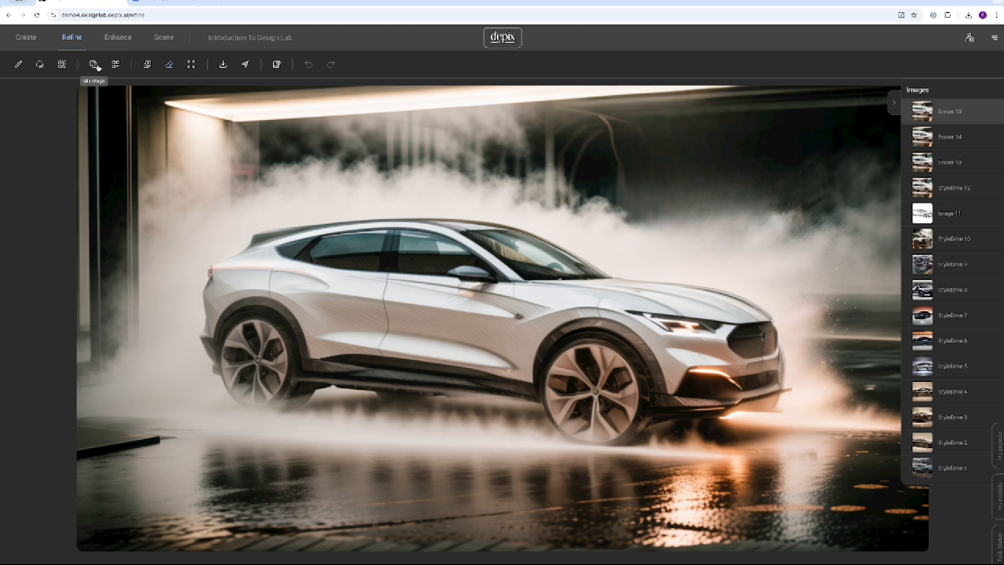
- Generate a Scene Shift of the StyleDrive 1 image with the prompt "photo of a car in studio environment, blue glow behind"
{"action": "left_click", "coordinate": [62, 65]}
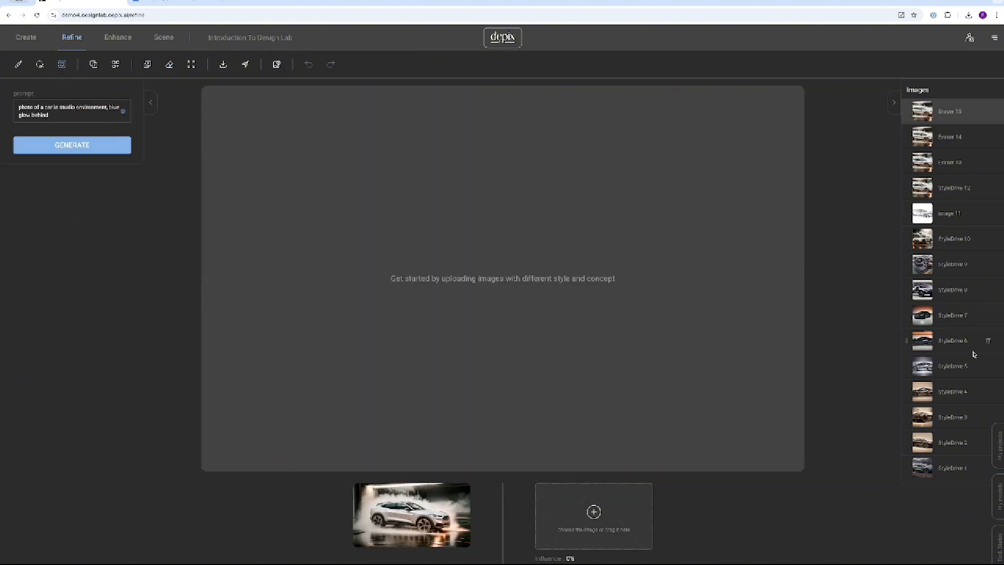
{"action": "left_click", "coordinate": [928, 471]}
{"action": "left_click_drag", "start_coordinate": [903, 471], "coordinate": [460, 512]}
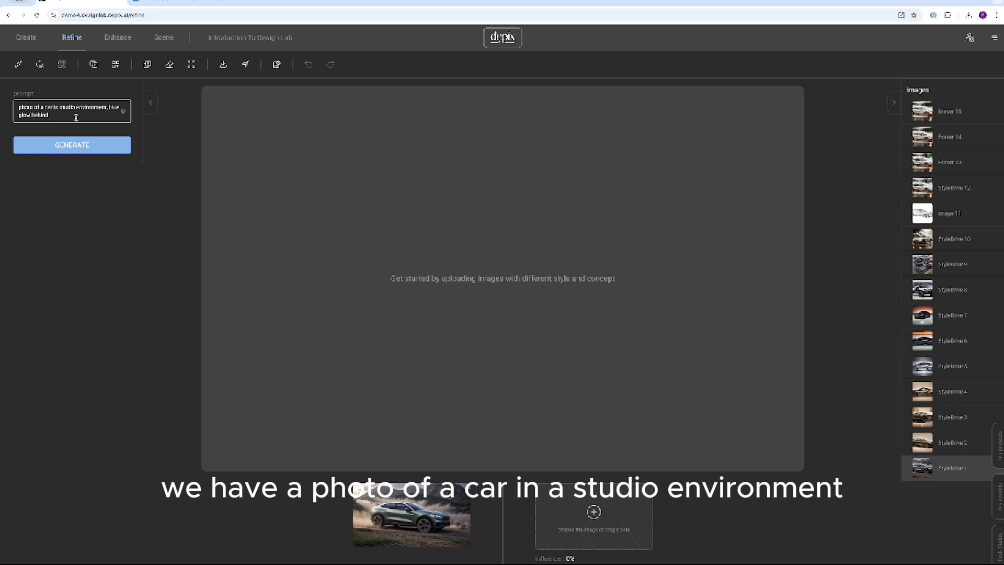
{"action": "left_click", "coordinate": [72, 145]}
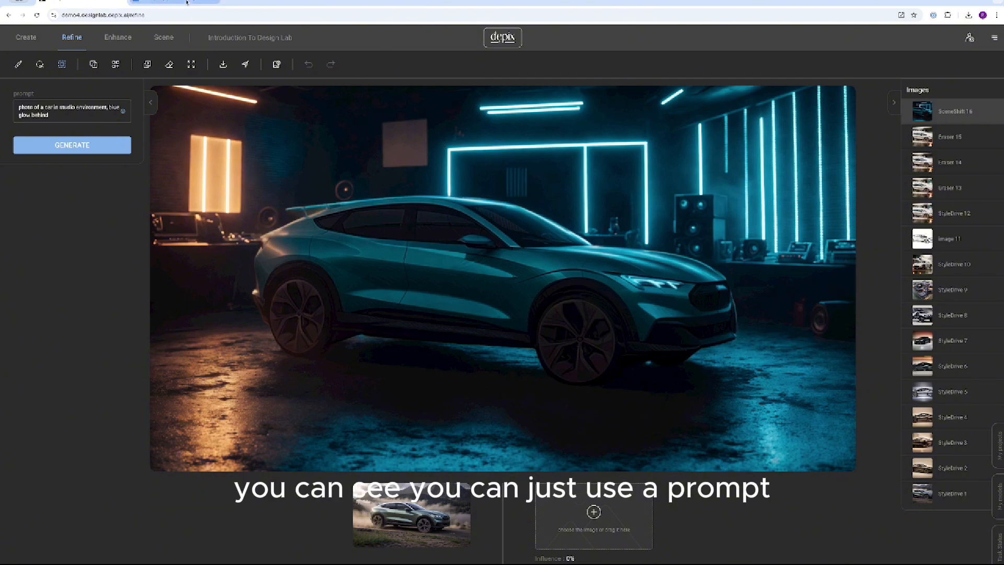
- Change the scene prompt to "car on pch at sunset" and generate the image
{"action": "left_click", "coordinate": [36, 120]}
{"action": "key", "text": "ctrl+a"}
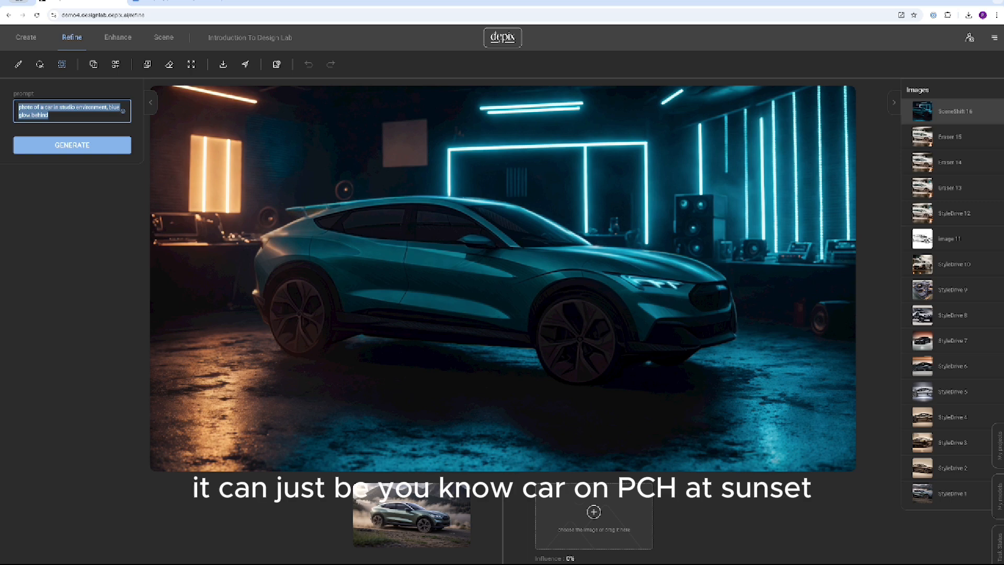
{"action": "type", "text": "car on pc"}
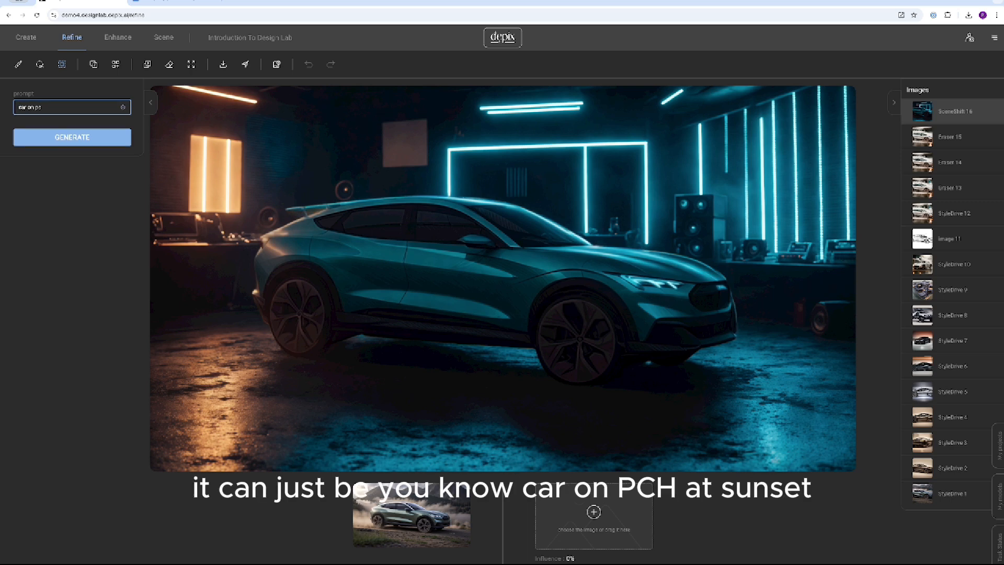
{"action": "type", "text": "h at sunset"}
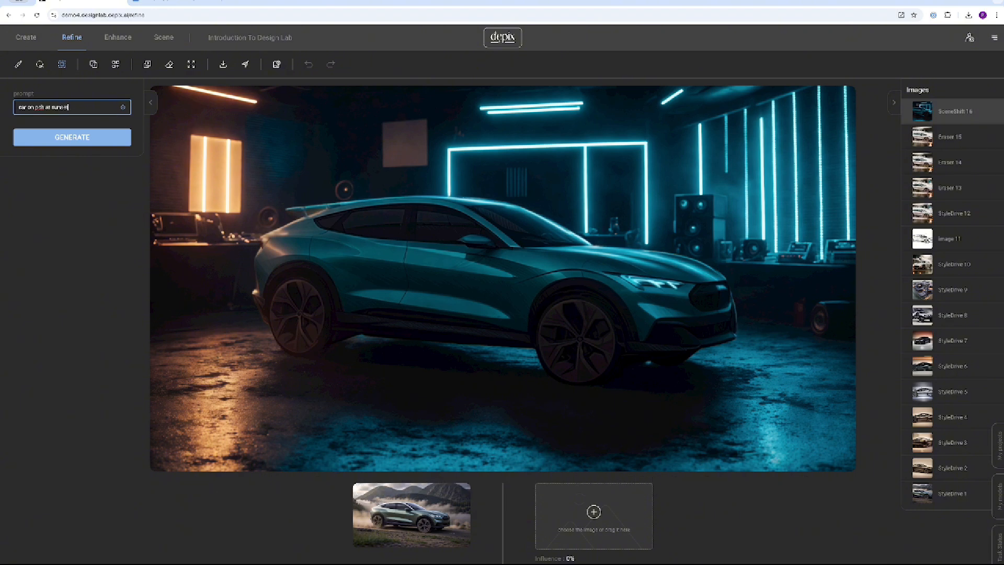
{"action": "left_click", "coordinate": [62, 135]}
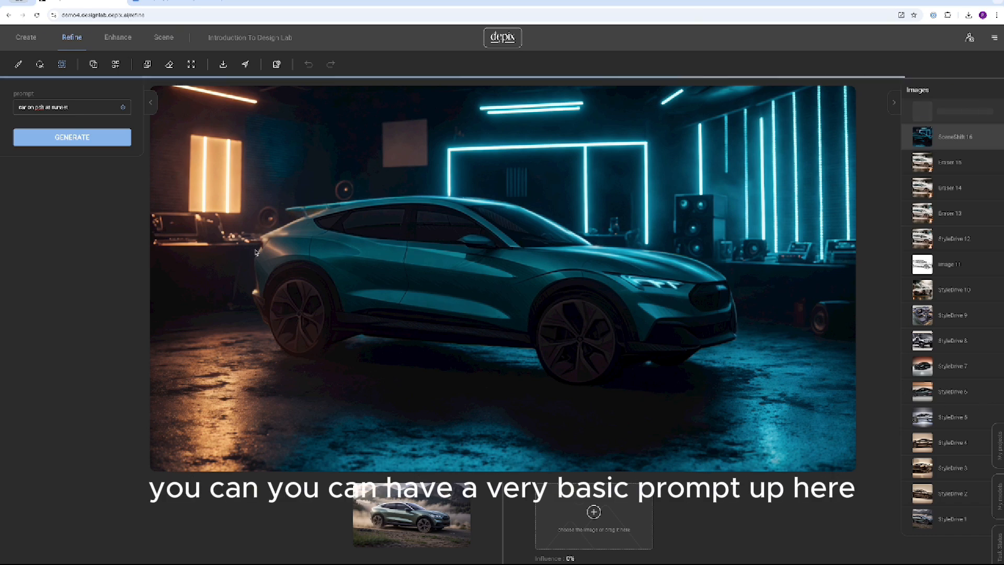
- Change the scene prompt to "car", add the orange sports car as style driver image at 75% influence, and generate the image
{"action": "triple_click", "coordinate": [101, 106]}
{"action": "type", "text": "car"}
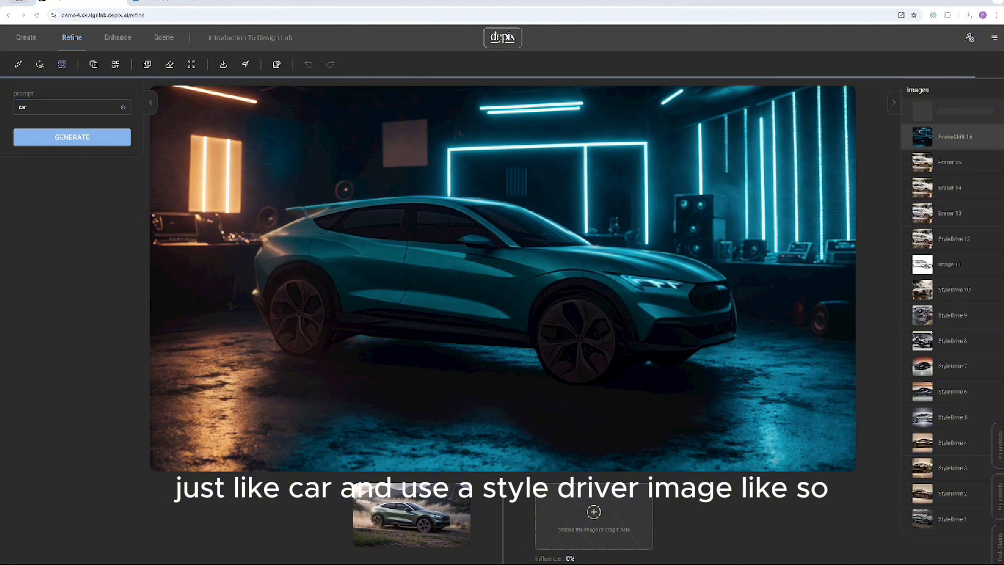
{"action": "left_click_drag", "start_coordinate": [528, 560], "coordinate": [585, 513]}
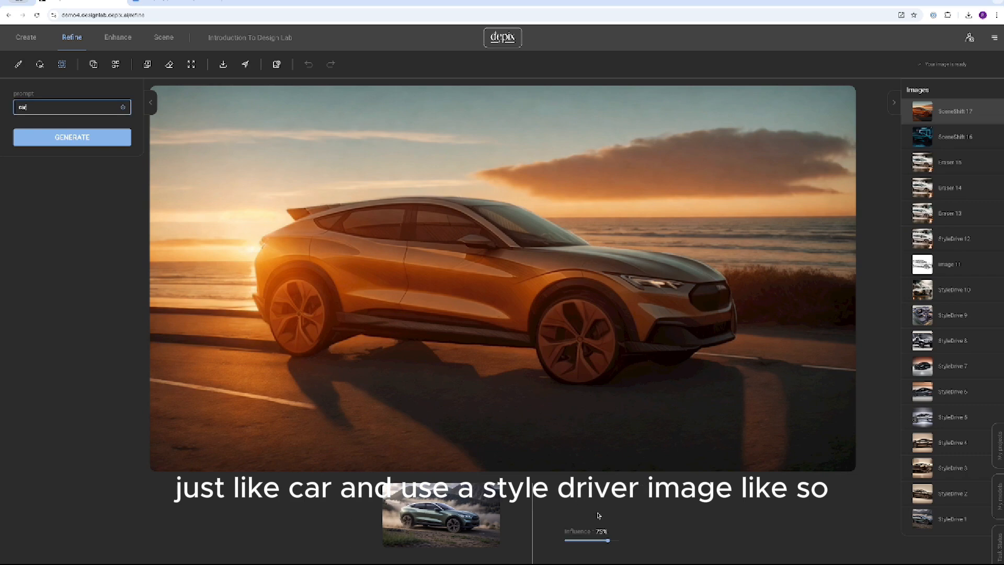
{"action": "left_click", "coordinate": [85, 137]}
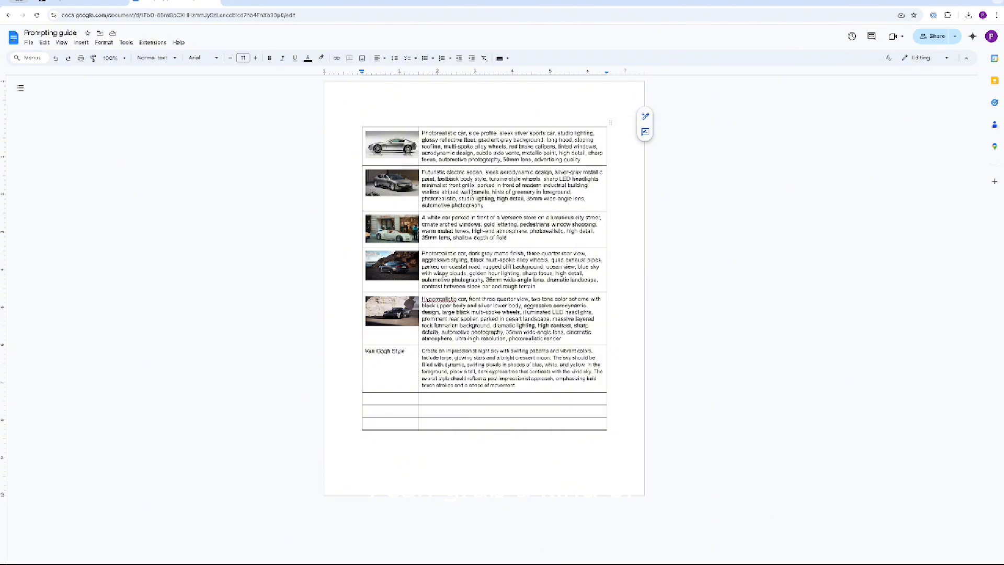
- Copy the futuristic electric sedan prompt from the Google Docs prompting guide into the scene prompt, set influence to 0%, and generate
{"action": "left_click_drag", "start_coordinate": [485, 206], "coordinate": [420, 170]}
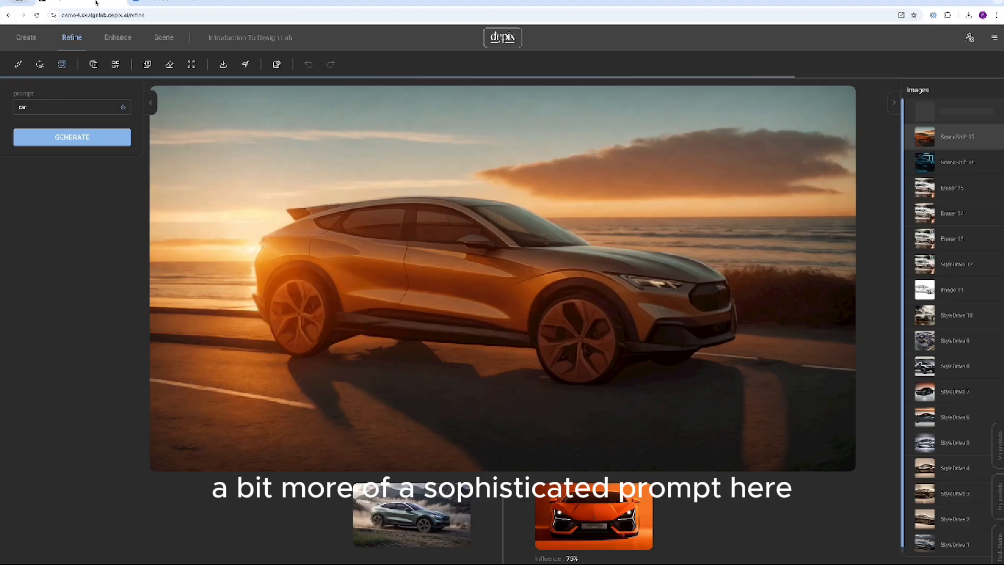
{"action": "type", "text": "Futuristic electric sedan, sleek aerodynamic design, silver-gray metallic paint, fastback body style, turbine-style wheels, sharp LED headlights, minimalist front grille, parked in front of modern industrial building, vertical striped wall panels, hints of greenery in foreground, photorealistic, studio lighting, high detail, 35mm wide-angle lens, automotive photography"}
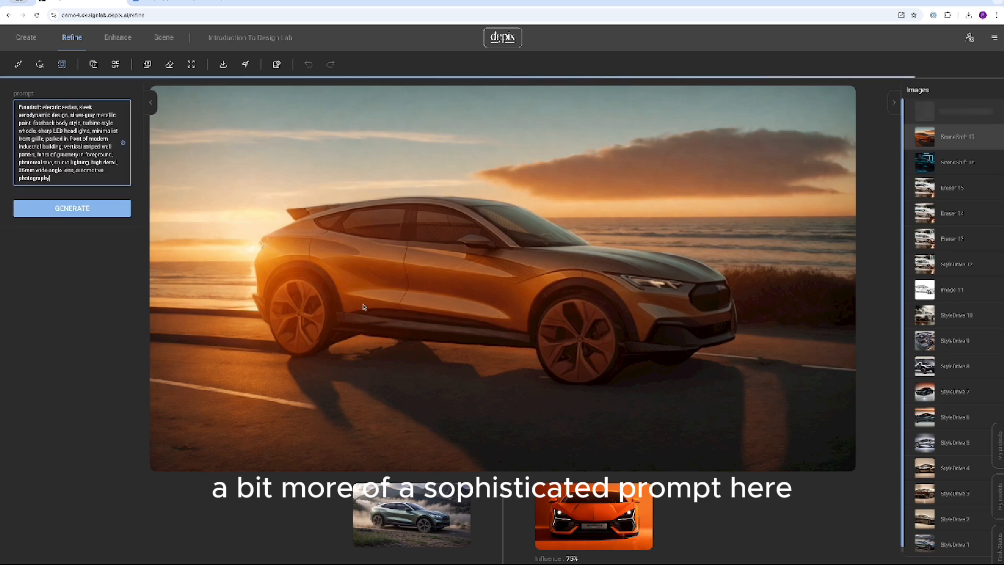
{"action": "left_click_drag", "start_coordinate": [623, 527], "coordinate": [536, 527]}
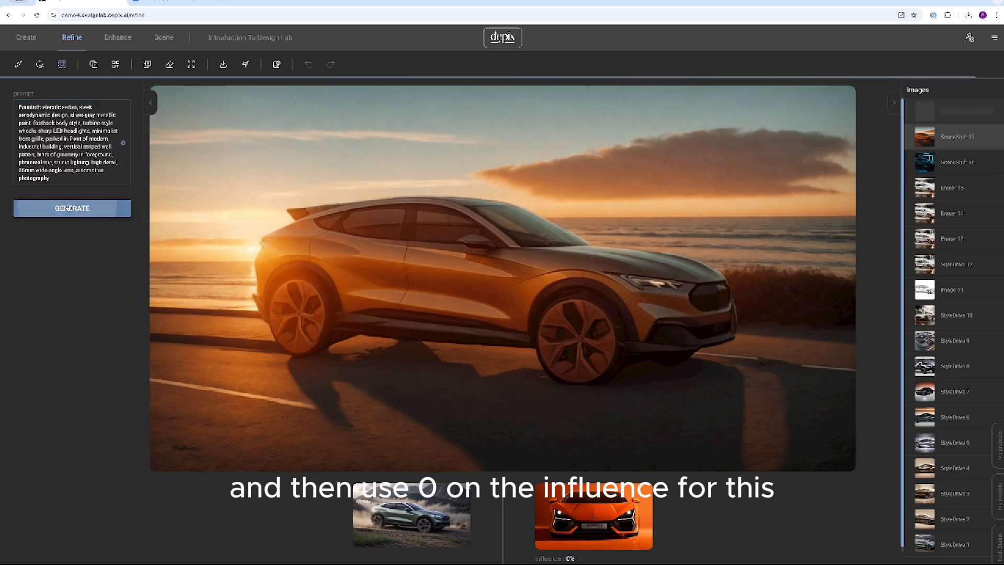
{"action": "left_click", "coordinate": [68, 208]}
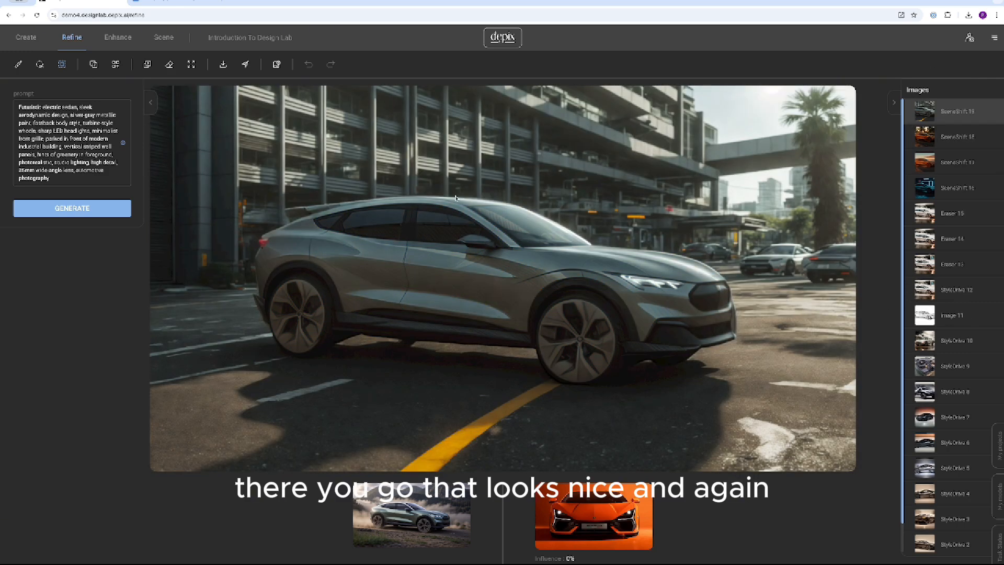
- Replace the scene prompt with the prompting guide's white car in front of a Versace store text and generate the image
{"action": "left_click", "coordinate": [175, 2]}
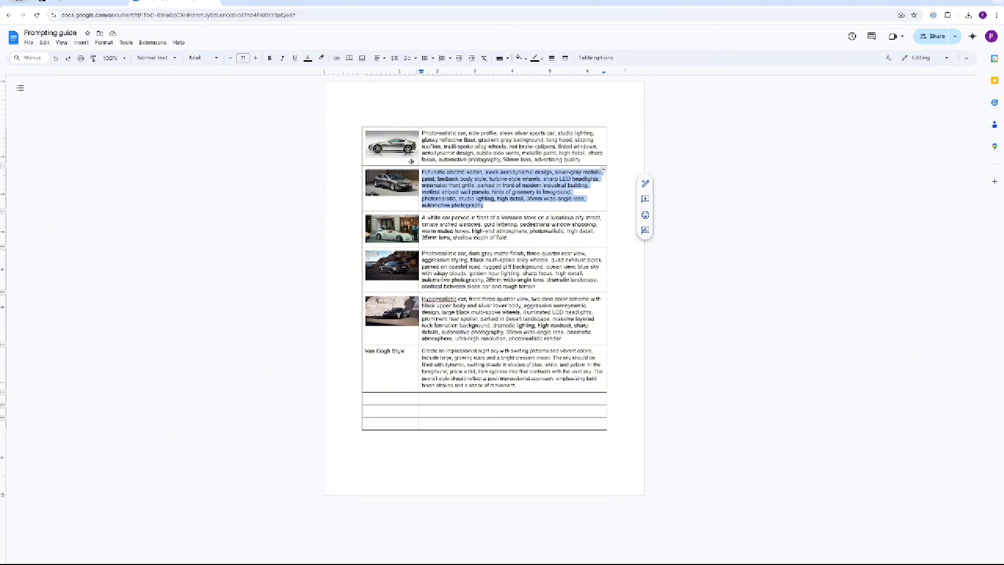
{"action": "triple_click", "coordinate": [430, 227]}
{"action": "key", "text": "ctrl+c"}
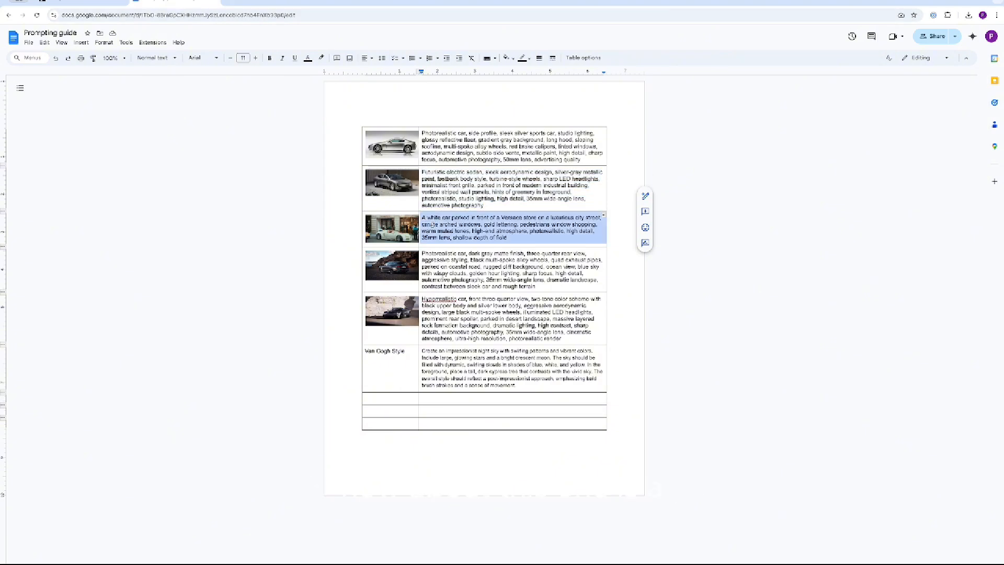
{"action": "left_click", "coordinate": [78, 3]}
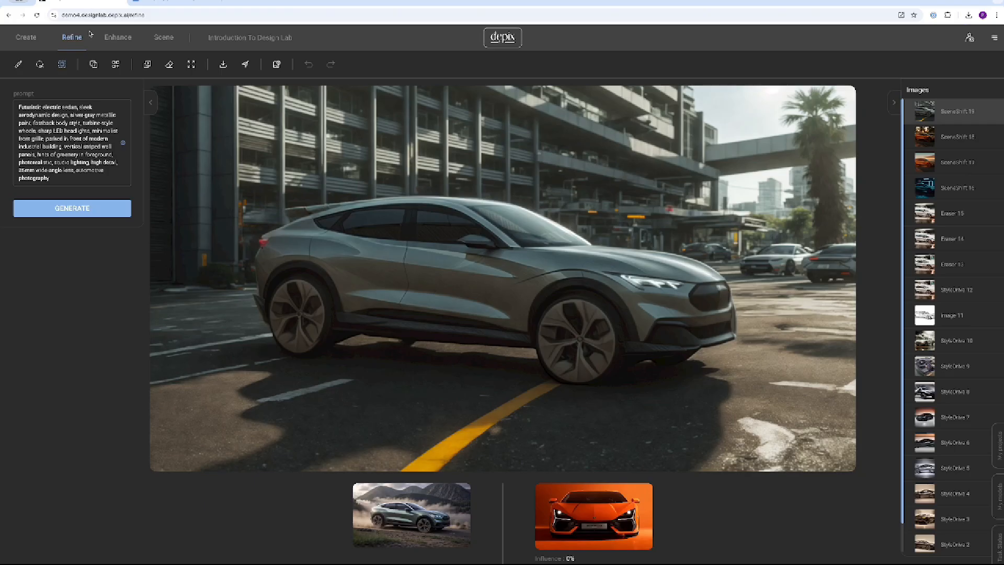
{"action": "left_click_drag", "start_coordinate": [54, 179], "coordinate": [5, 110]}
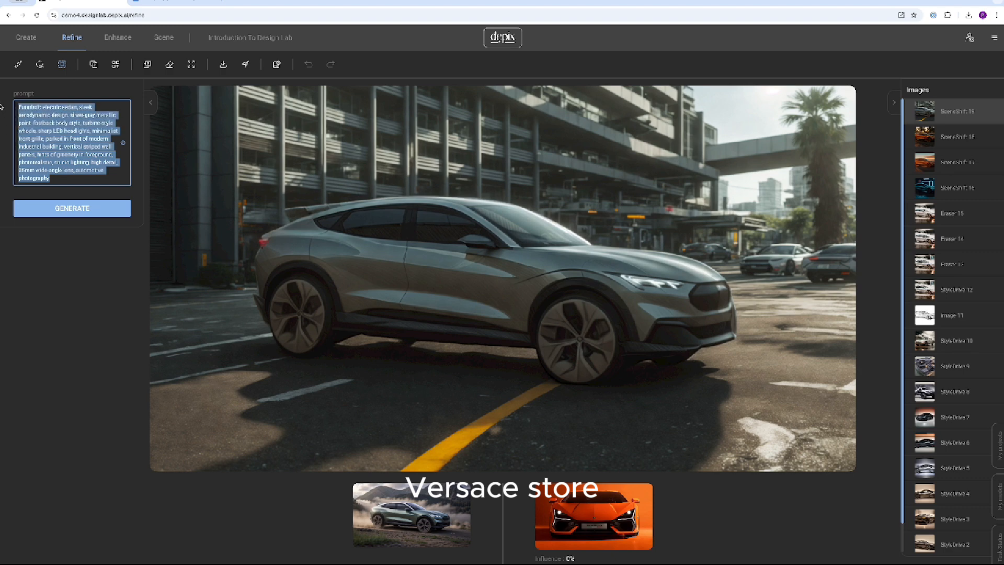
{"action": "key", "text": "ctrl+v"}
{"action": "left_click", "coordinate": [99, 202]}
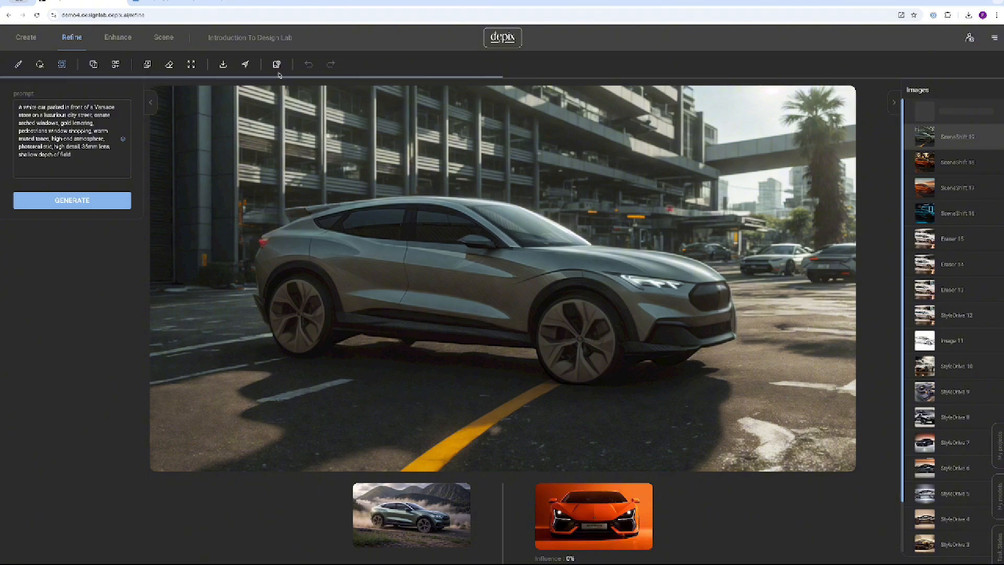
- Replace the scene prompt with the prompting guide's hyperrealistic two-tone car in a desert landscape text and generate the image
{"action": "left_click", "coordinate": [193, 9]}
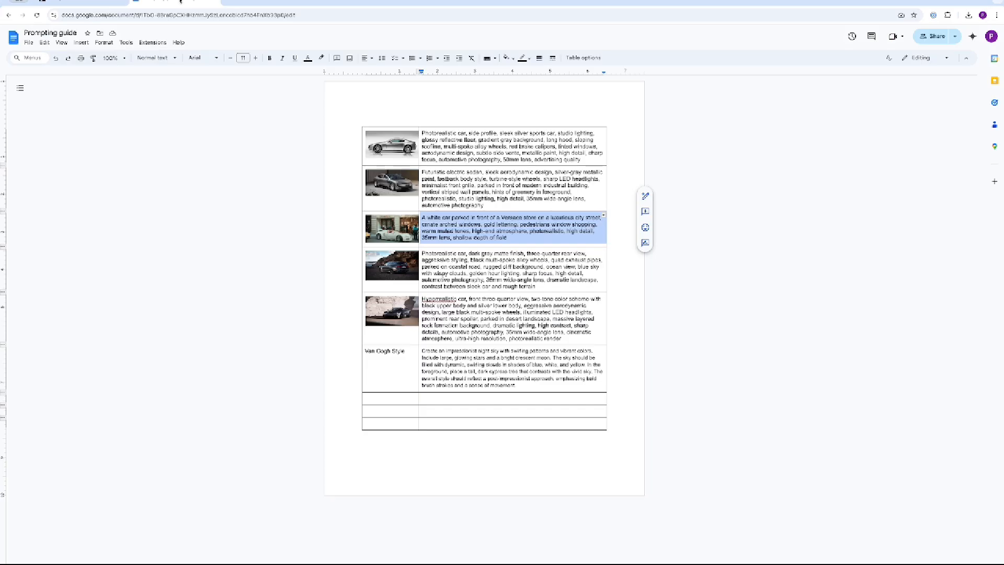
{"action": "left_click", "coordinate": [500, 309]}
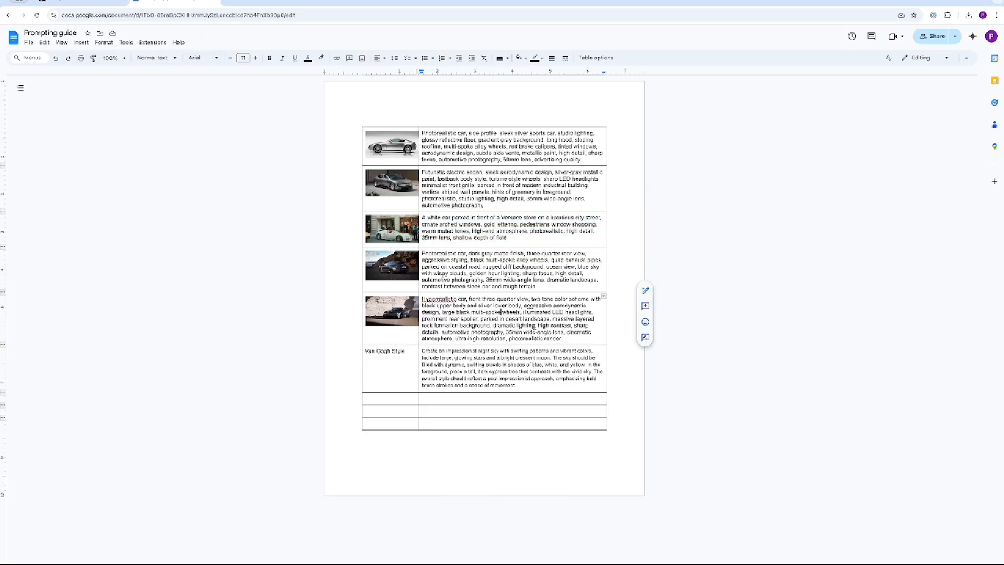
{"action": "left_click_drag", "start_coordinate": [500, 309], "coordinate": [422, 299]}
{"action": "key", "text": "ctrl+c"}
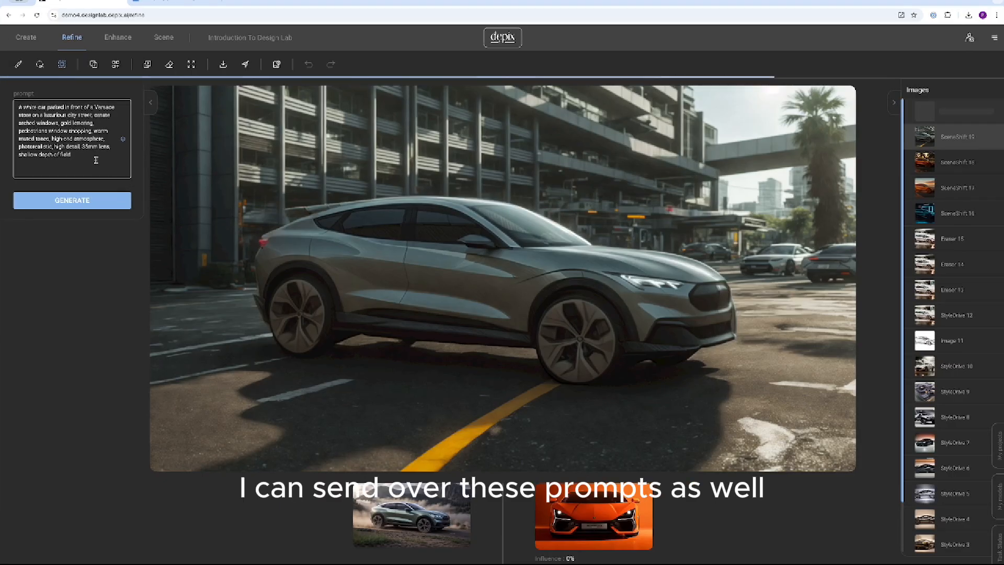
{"action": "left_click_drag", "start_coordinate": [95, 160], "coordinate": [17, 104]}
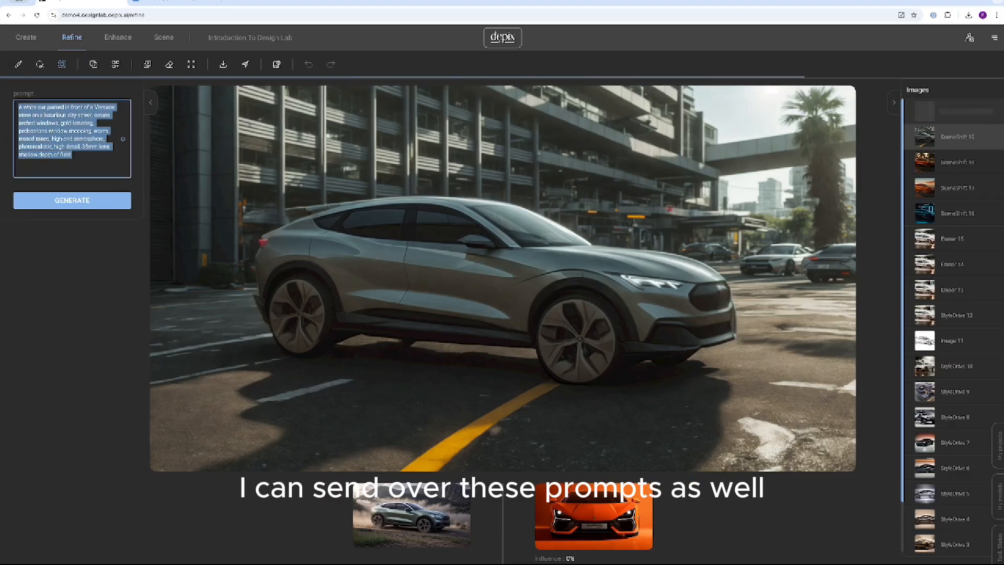
{"action": "key", "text": "ctrl+v"}
{"action": "left_click", "coordinate": [60, 240]}
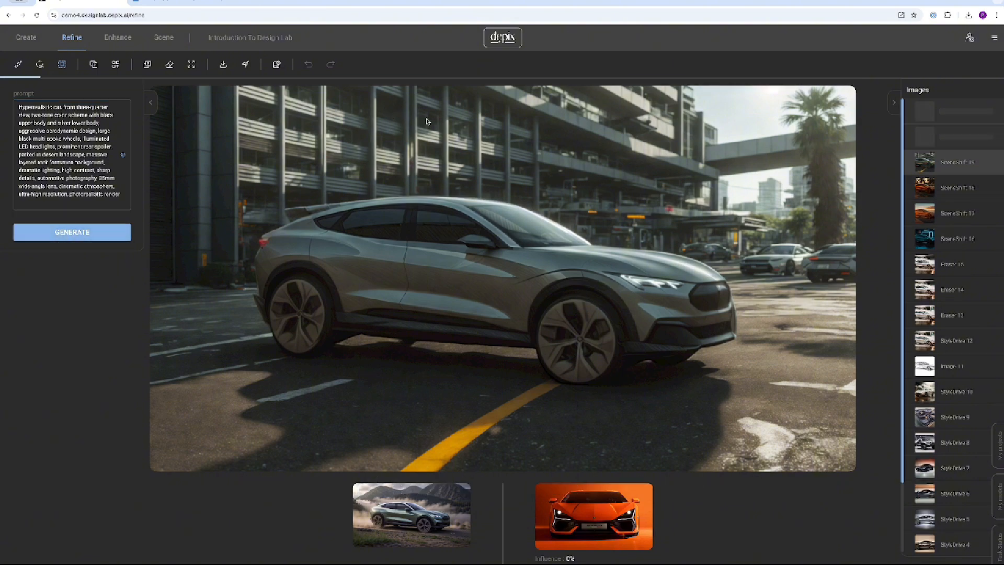
- Replace the scene prompt with the prompting guide's dark gray matte car on a coastal road text and generate the image
{"action": "left_click", "coordinate": [194, 1]}
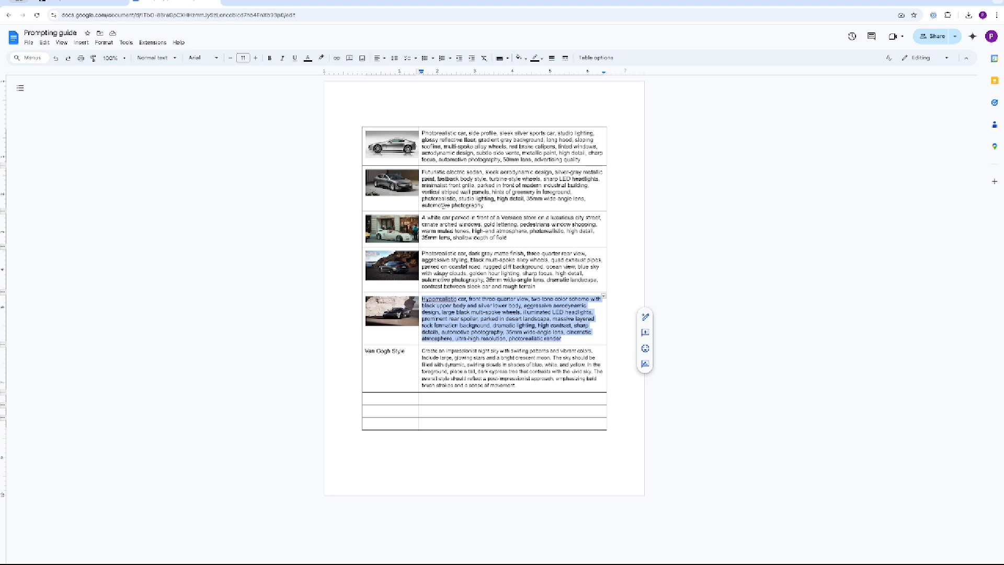
{"action": "left_click", "coordinate": [510, 134]}
{"action": "double_click", "coordinate": [484, 159]}
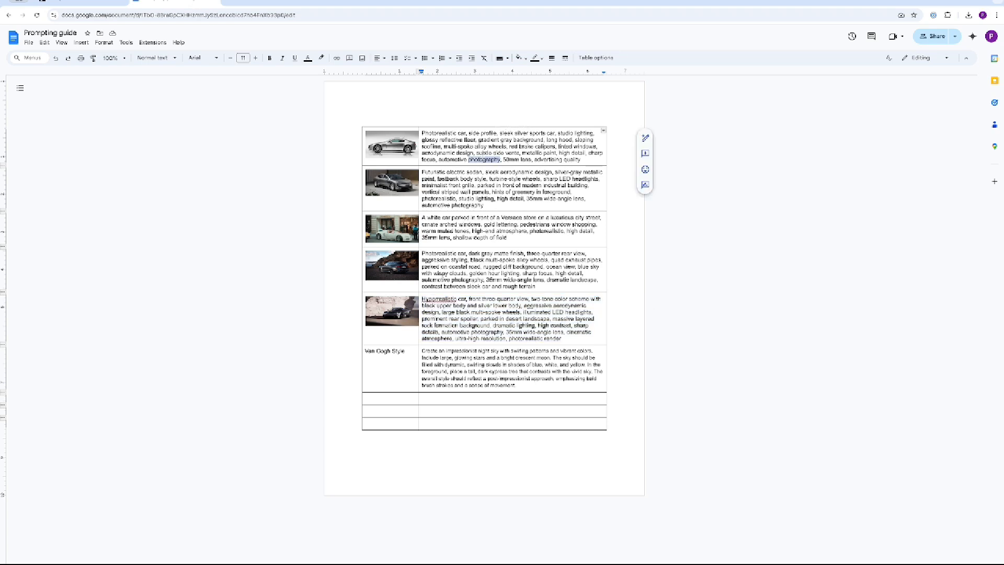
{"action": "triple_click", "coordinate": [463, 259]}
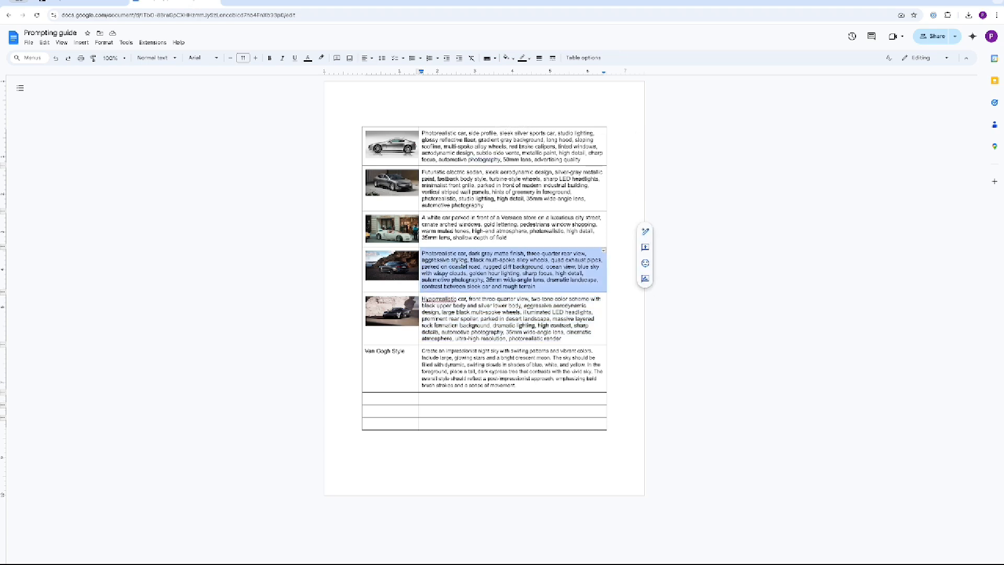
{"action": "left_click", "coordinate": [81, 5]}
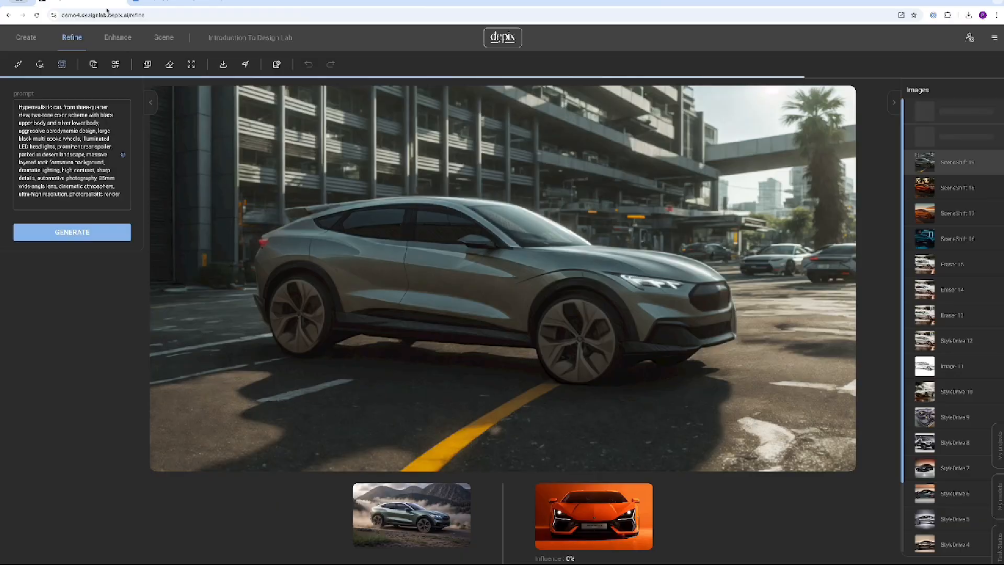
{"action": "left_click", "coordinate": [124, 201]}
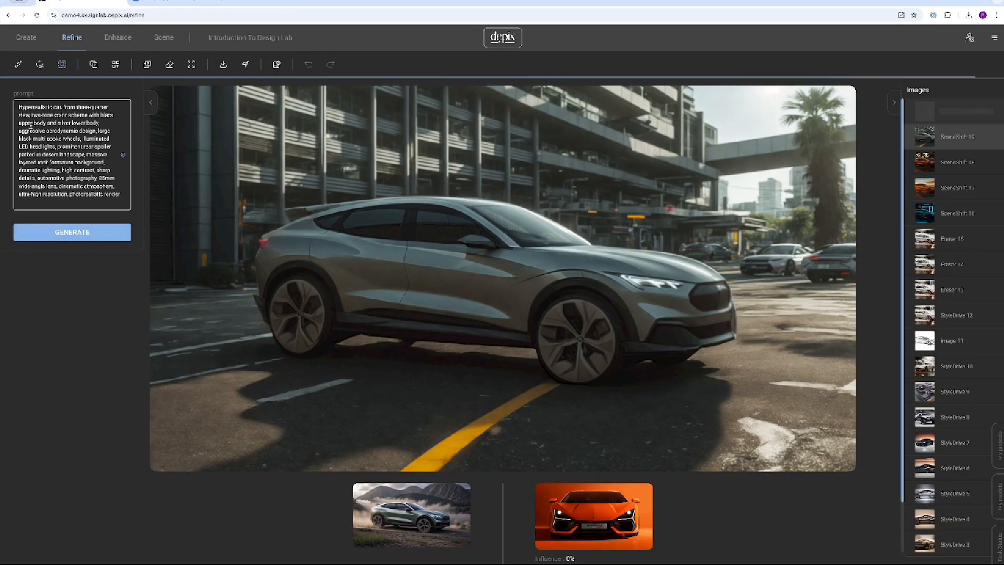
{"action": "left_click_drag", "start_coordinate": [16, 107], "coordinate": [121, 197]}
{"action": "left_click", "coordinate": [117, 202]}
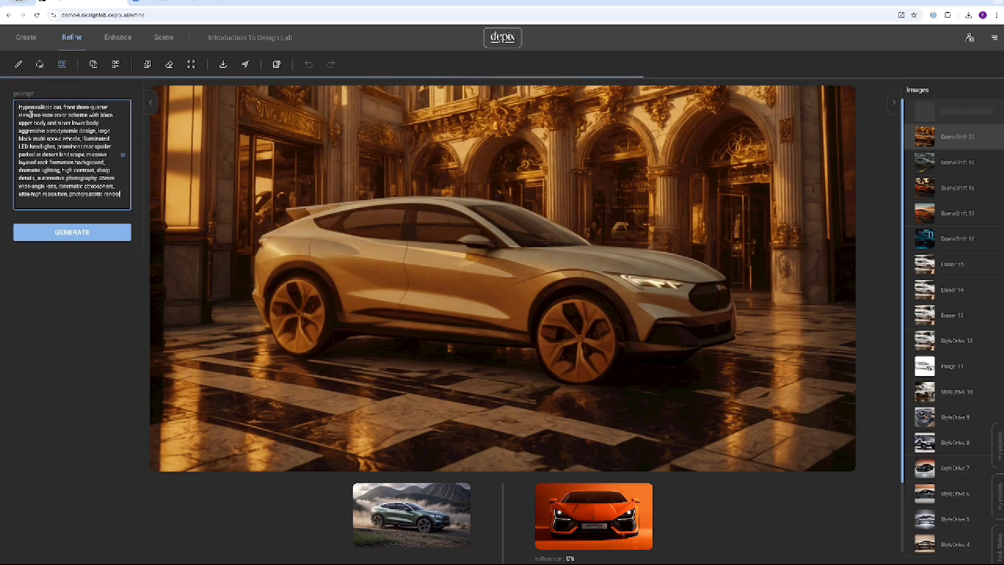
{"action": "left_click", "coordinate": [53, 149]}
{"action": "key", "text": "ctrl+a"}
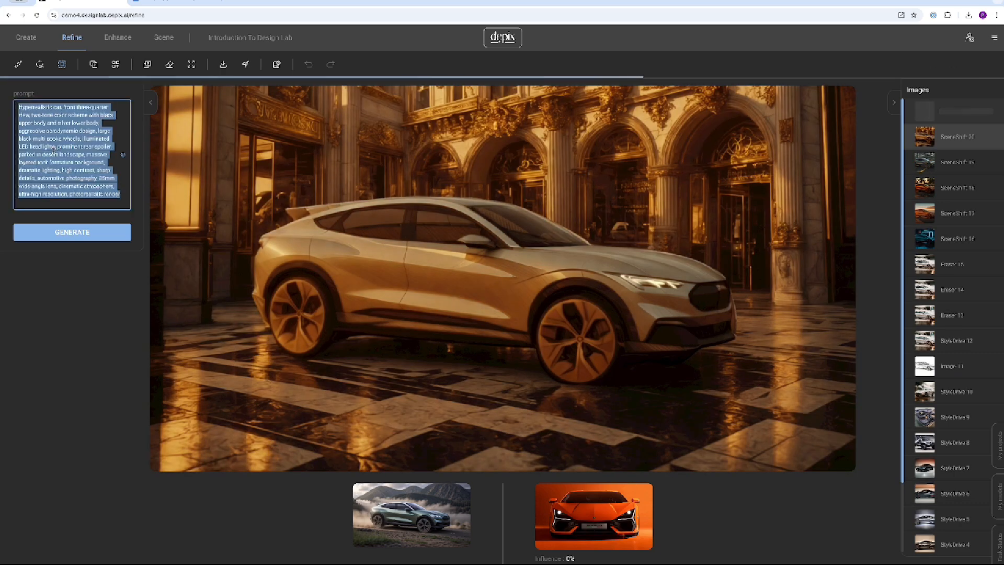
{"action": "type", "text": "Photorealistic car, dark gray matte finish, three-quarter rear view, aggressive styling, black multi-spoke alloy wheels, quad exhaust pipes, parked on coastal road, rugged cliff background, ocean view, blue sky with wispy clouds, golden hour lighting, sharp focus, high detail, automotive photography, 35mm wide angle lens, dramatic landscape, contrast between sleek car and rough terrain"}
{"action": "left_click", "coordinate": [63, 227]}
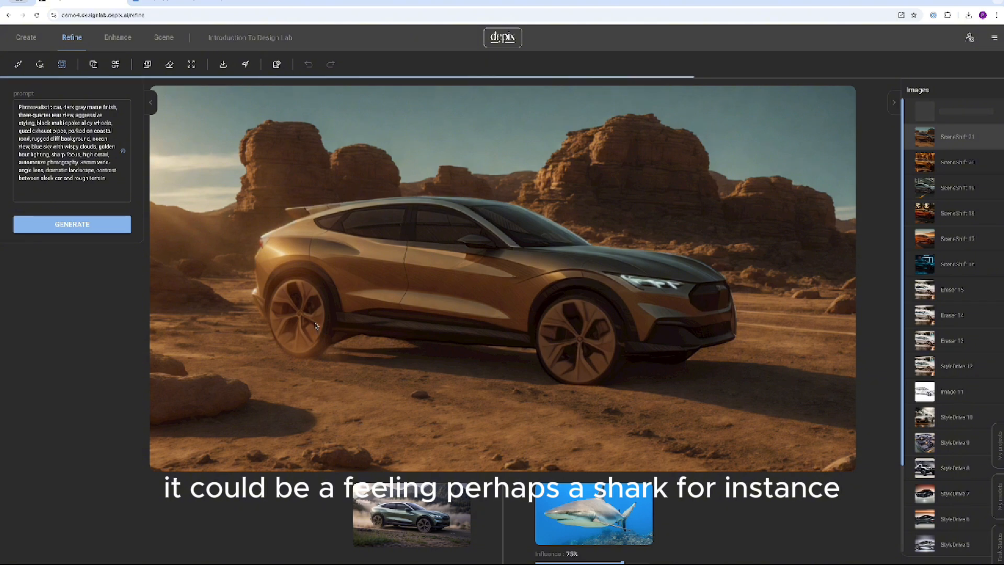
- Generate the coastal road scene with the shark photo as style driver image at 75% influence
{"action": "left_click", "coordinate": [90, 225]}
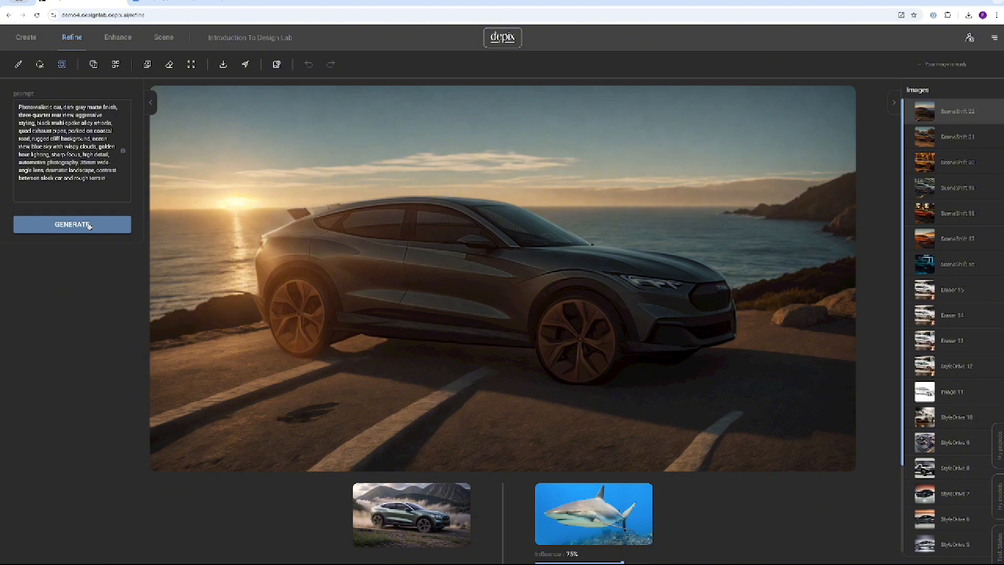
{"action": "left_click", "coordinate": [83, 225]}
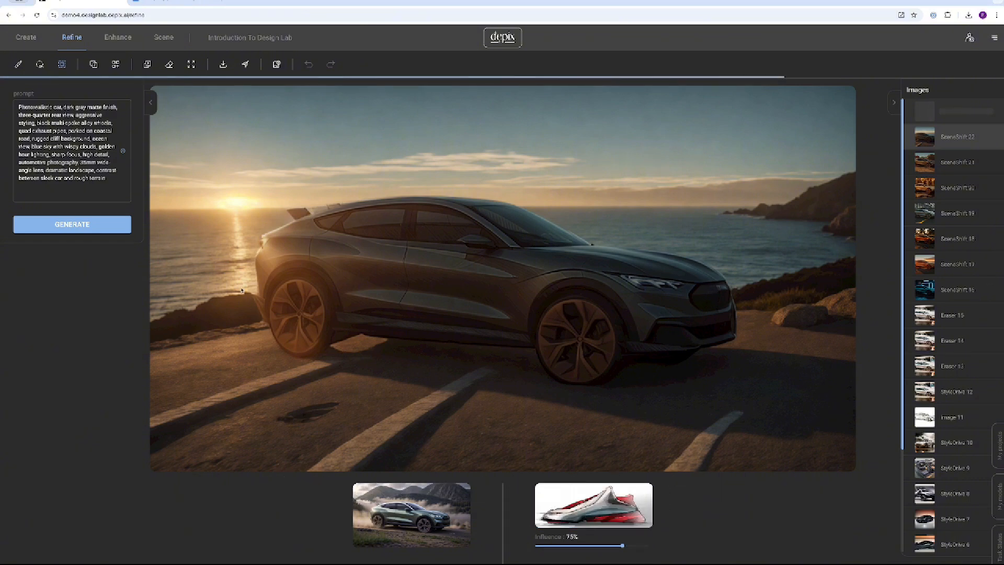
- Shorten the scene prompt to "car" and generate with the red and white shoe sketch as style driver at 75% influence
{"action": "left_click_drag", "start_coordinate": [108, 178], "coordinate": [9, 80]}
{"action": "type", "text": "car"}
{"action": "left_click", "coordinate": [107, 154]}
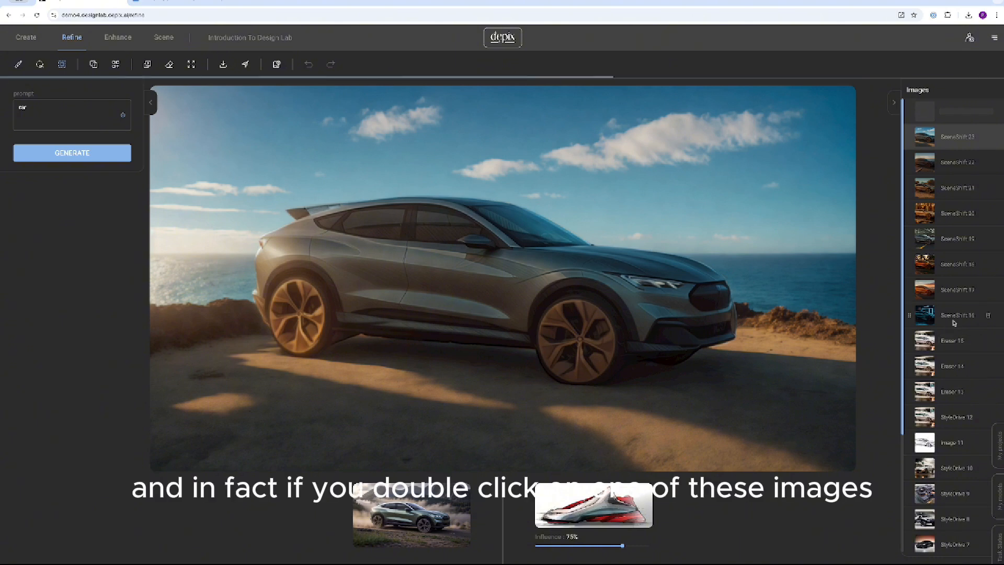
- Open the StyleDrive 1 image's details and browse through the newer generated images, checking their prompts, seeds and source images
{"action": "scroll", "coordinate": [947, 419], "scroll_direction": "down", "scroll_amount": 3}
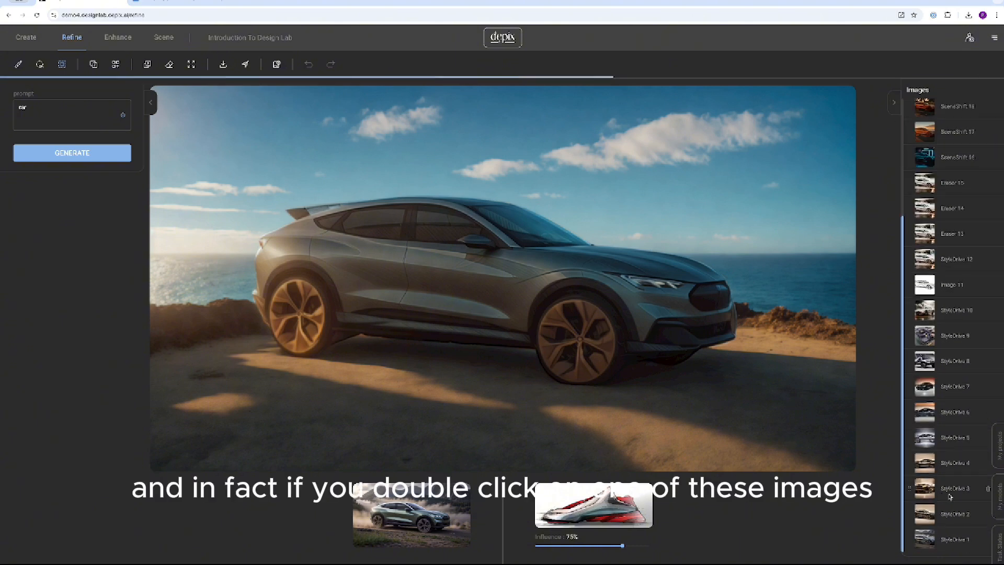
{"action": "double_click", "coordinate": [927, 538]}
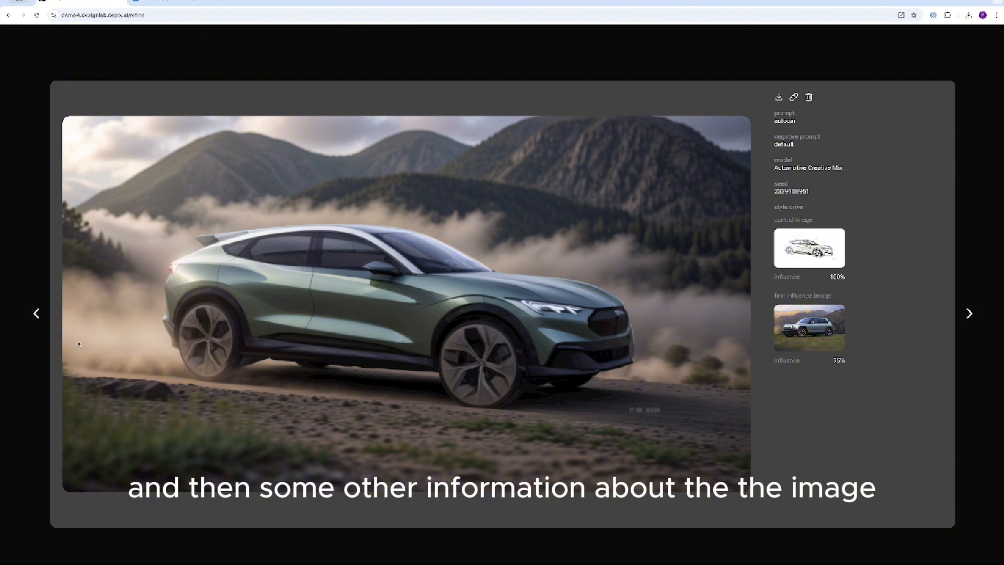
{"action": "left_click", "coordinate": [36, 314]}
{"action": "left_click", "coordinate": [36, 313]}
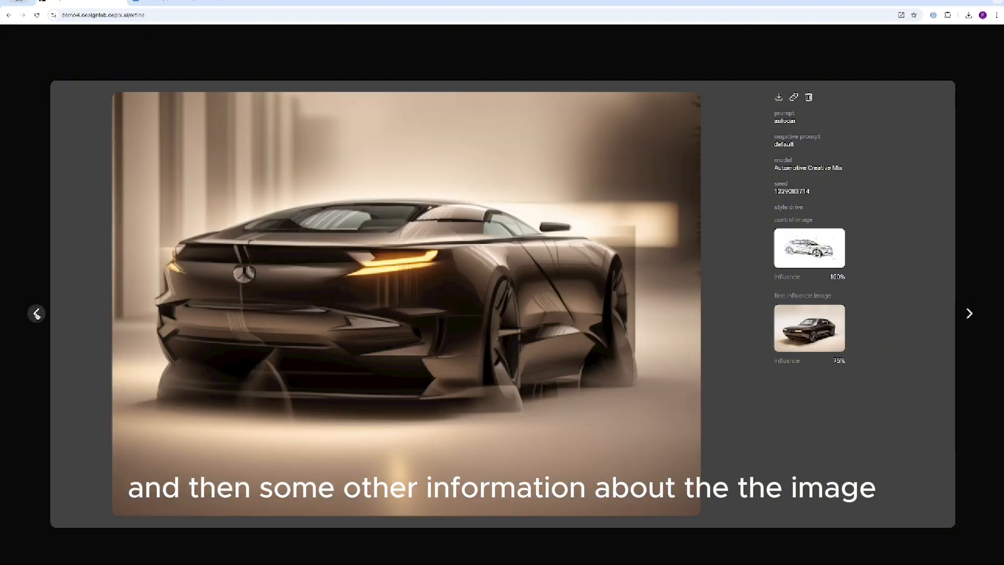
{"action": "left_click", "coordinate": [36, 314]}
{"action": "left_click", "coordinate": [36, 314]}
{"action": "left_click", "coordinate": [36, 313]}
{"action": "left_click", "coordinate": [36, 313]}
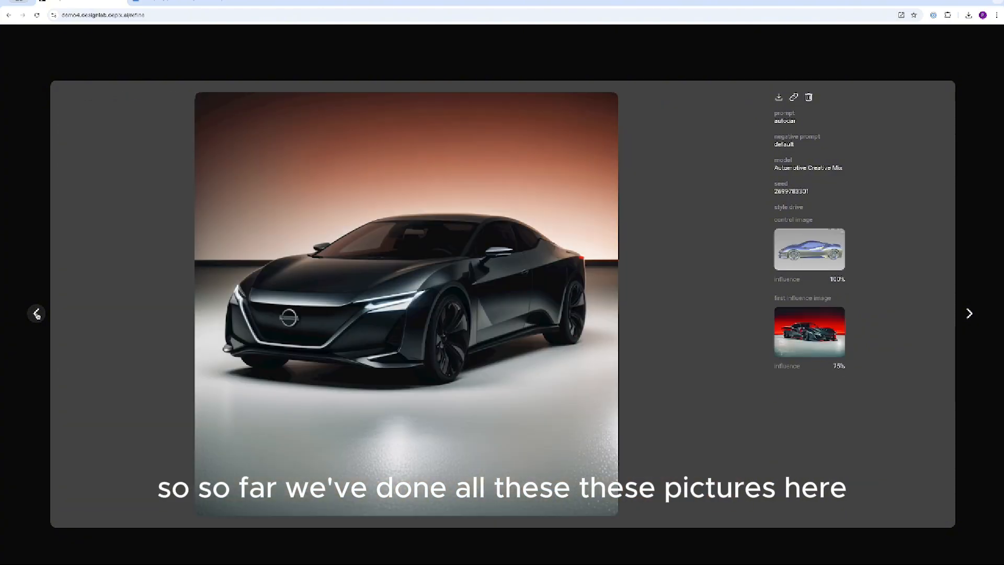
{"action": "left_click", "coordinate": [37, 314]}
{"action": "left_click", "coordinate": [36, 313]}
{"action": "left_click", "coordinate": [36, 313]}
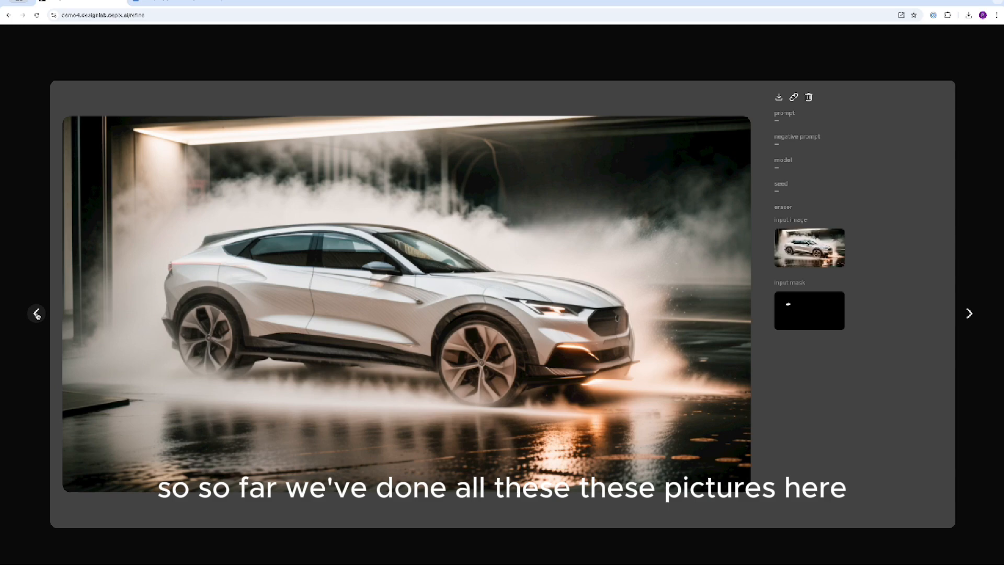
{"action": "left_click", "coordinate": [37, 313]}
{"action": "left_click", "coordinate": [36, 313]}
{"action": "left_click", "coordinate": [36, 313]}
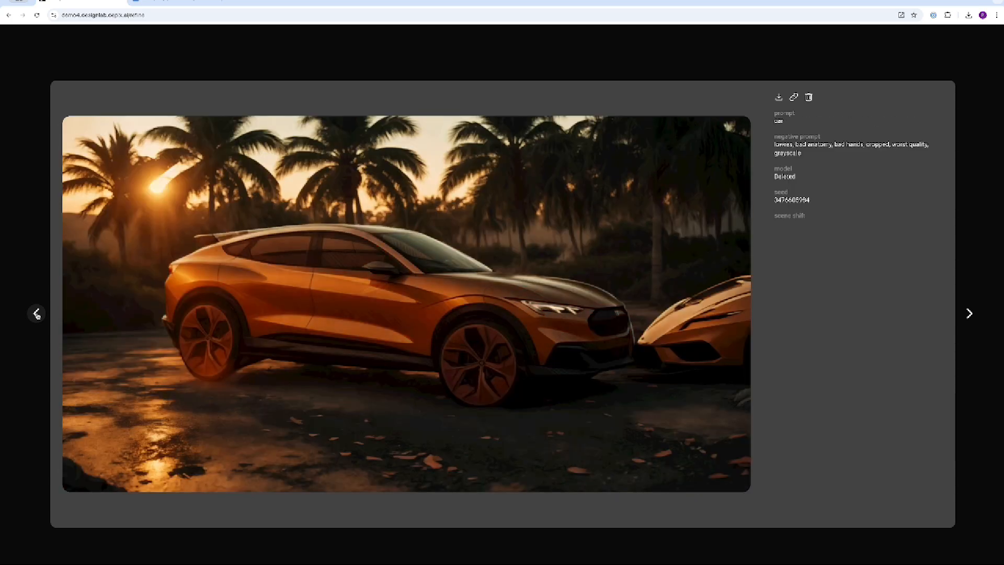
{"action": "left_click", "coordinate": [36, 313]}
{"action": "left_click", "coordinate": [36, 314]}
{"action": "left_click", "coordinate": [36, 313]}
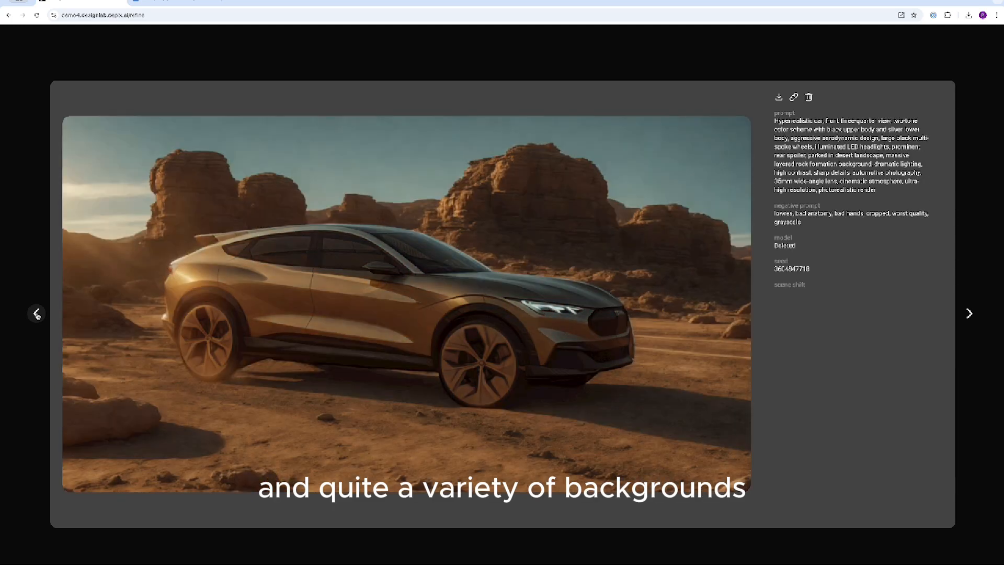
- Browse on through the enlarged scene-shift images to compare the desert rock and coastal road backgrounds
{"action": "left_click", "coordinate": [36, 313]}
{"action": "left_click", "coordinate": [36, 314]}
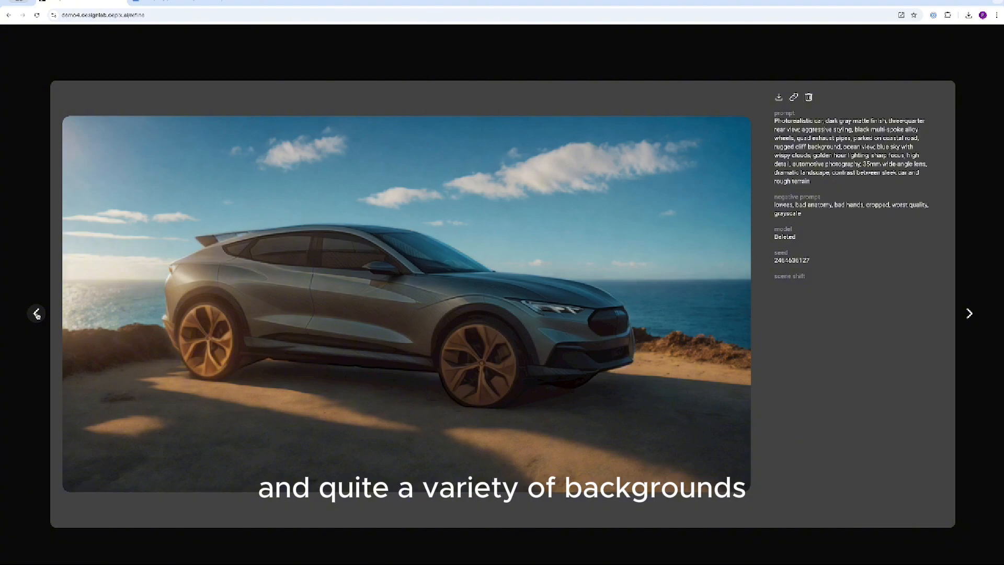
{"action": "left_click", "coordinate": [36, 313]}
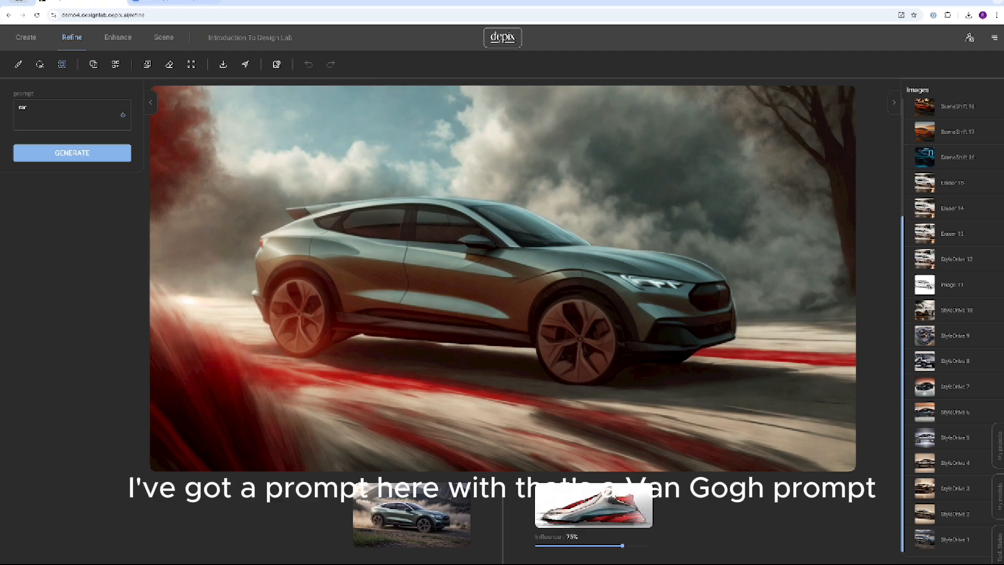
- Replace the scene prompt with the prompting guide's Van Gogh Style text and set the dramatic white car photo as style driver at 75% influence
{"action": "left_click", "coordinate": [175, 2]}
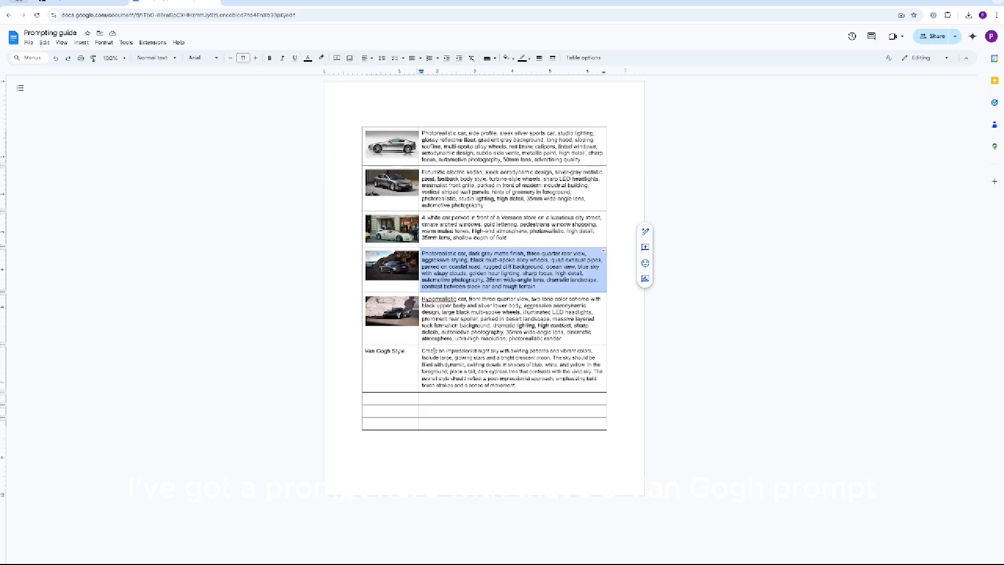
{"action": "triple_click", "coordinate": [434, 351]}
{"action": "key", "text": "ctrl+c"}
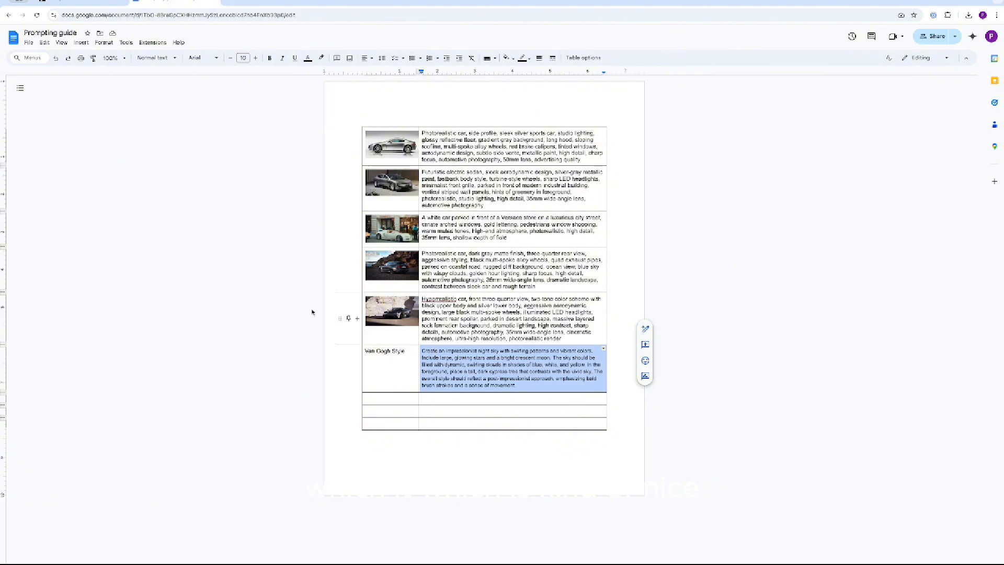
{"action": "left_click", "coordinate": [94, 3]}
{"action": "left_click", "coordinate": [42, 109]}
{"action": "key", "text": "ctrl+v"}
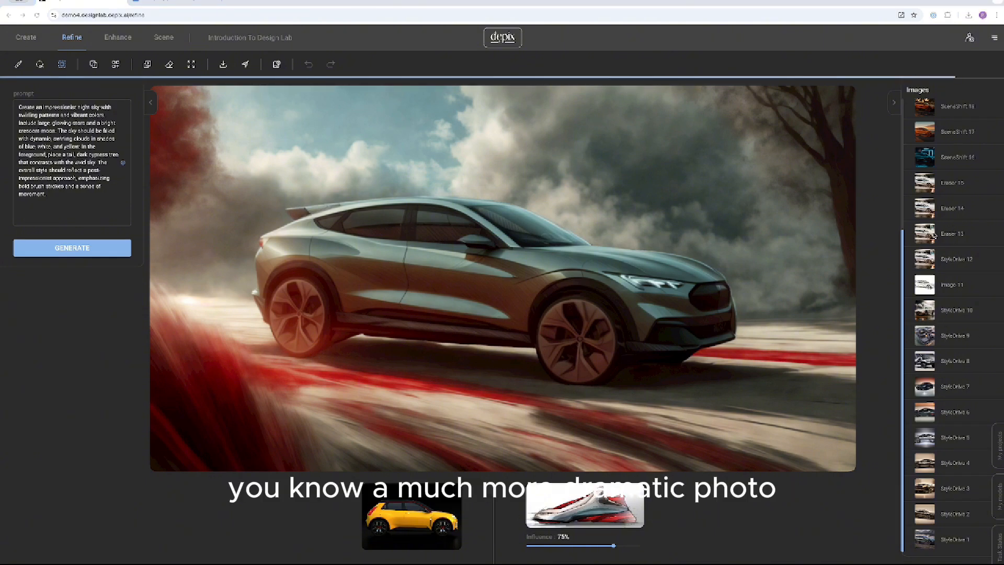
{"action": "left_click_drag", "start_coordinate": [934, 236], "coordinate": [585, 503]}
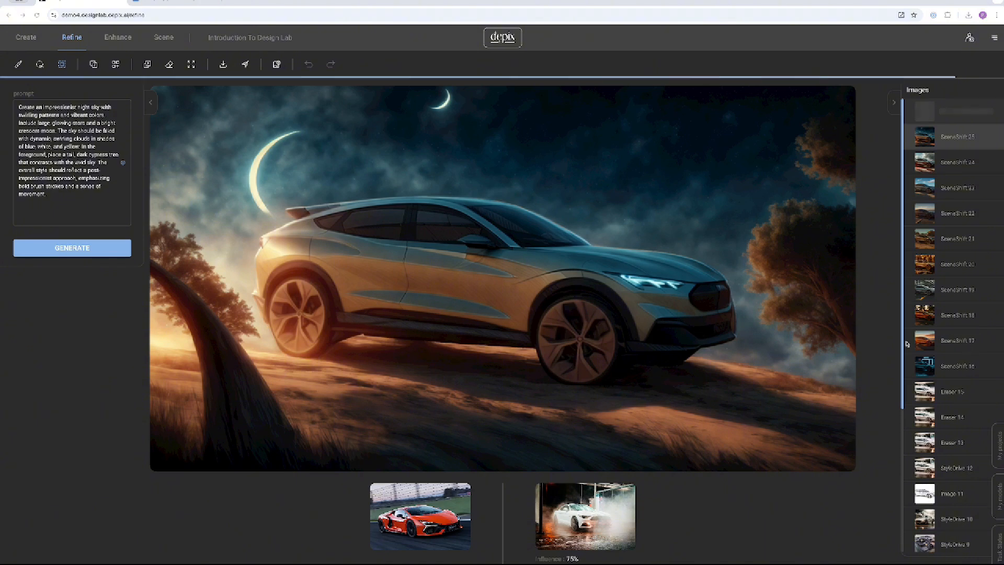
- Mix the gray sports car sketch with the silver angular pickup photo at 50%/50% using the Automotive Creative Mix model
{"action": "left_click", "coordinate": [94, 64]}
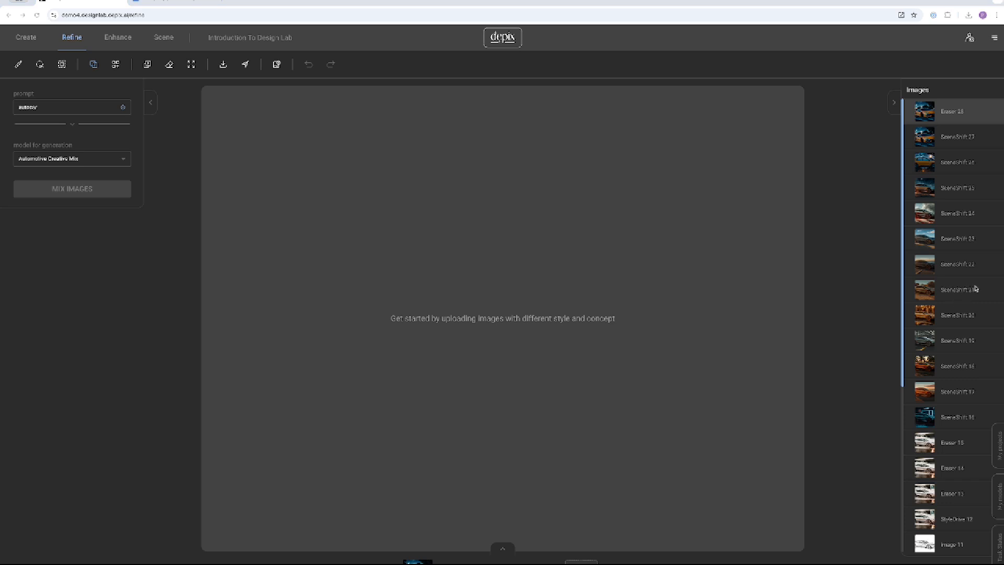
{"action": "left_click_drag", "start_coordinate": [976, 288], "coordinate": [583, 560]}
{"action": "left_click", "coordinate": [503, 549]}
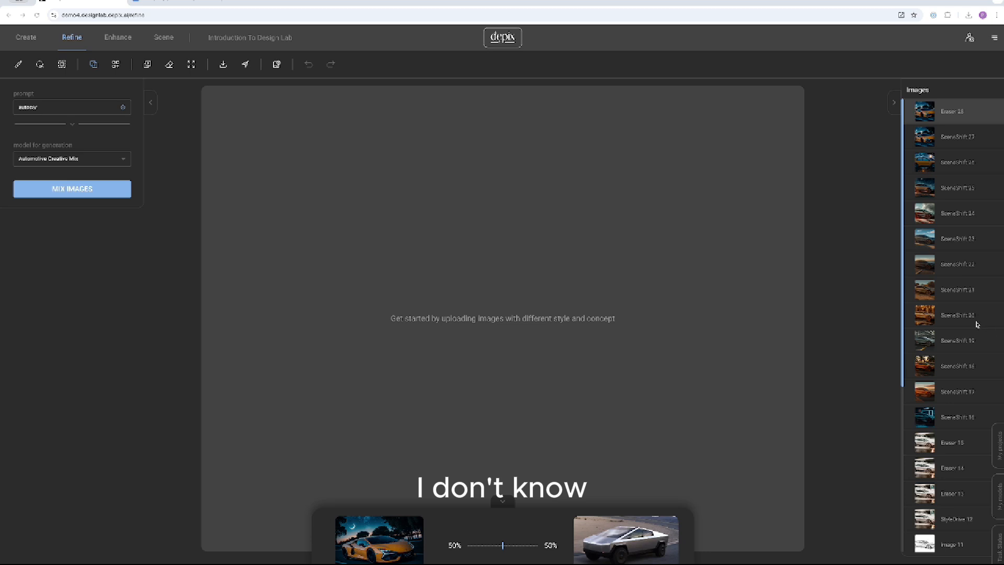
{"action": "left_click_drag", "start_coordinate": [915, 298], "coordinate": [385, 549]}
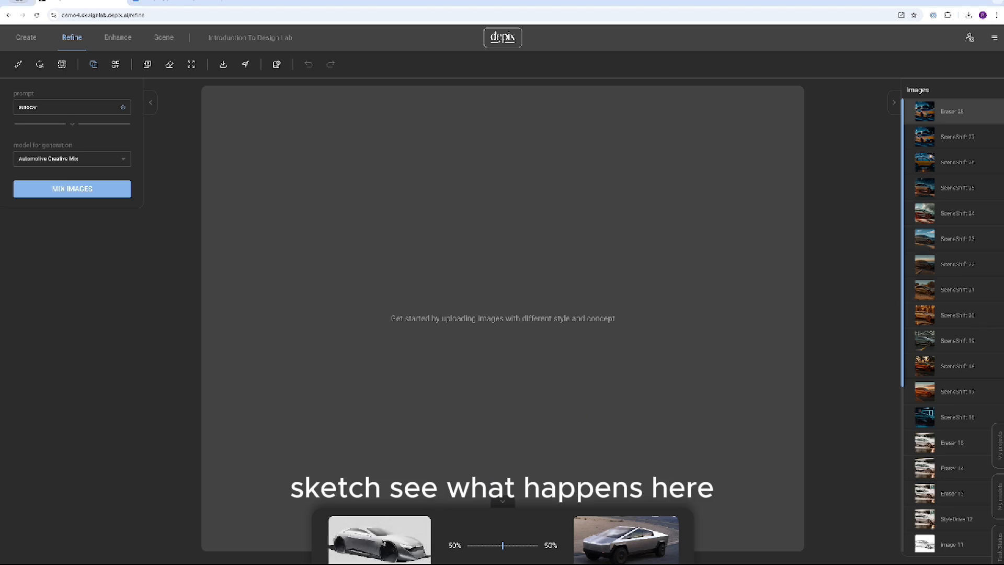
{"action": "left_click", "coordinate": [70, 190]}
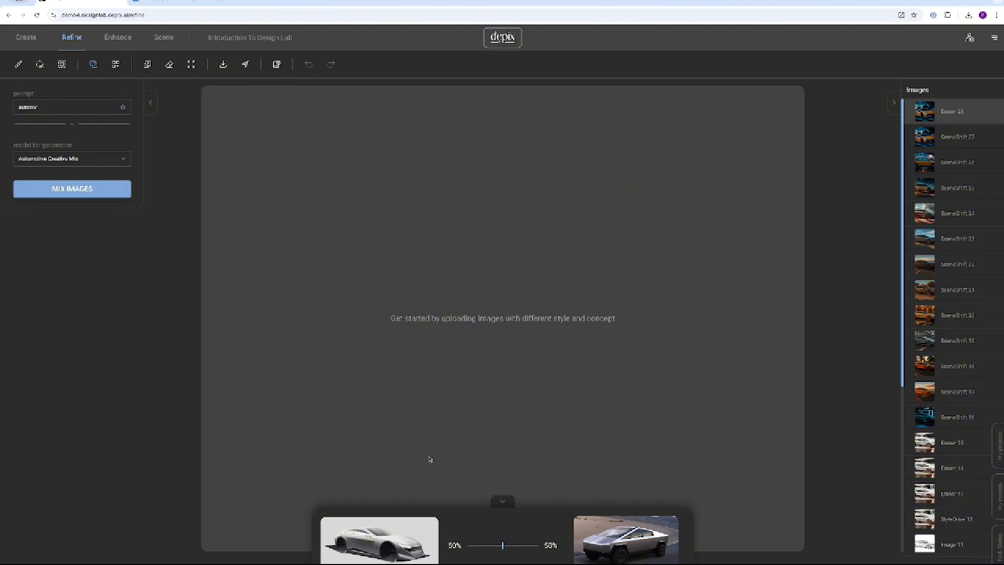
- Generate further mixes of the two cars at 60%/40% and 75%/25%, and check the progress of the mixing tasks
{"action": "left_click", "coordinate": [497, 547]}
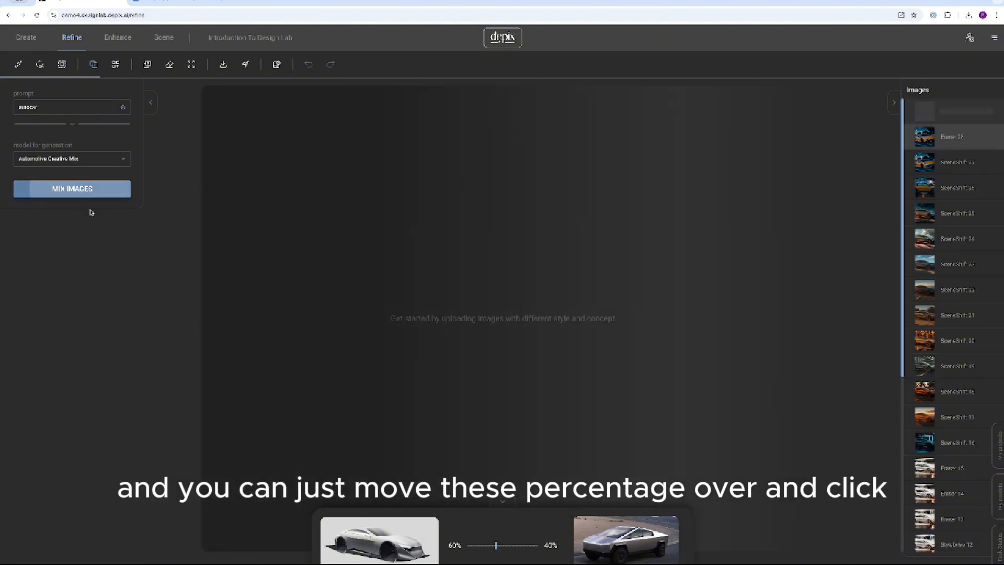
{"action": "left_click", "coordinate": [485, 545]}
{"action": "left_click", "coordinate": [108, 190]}
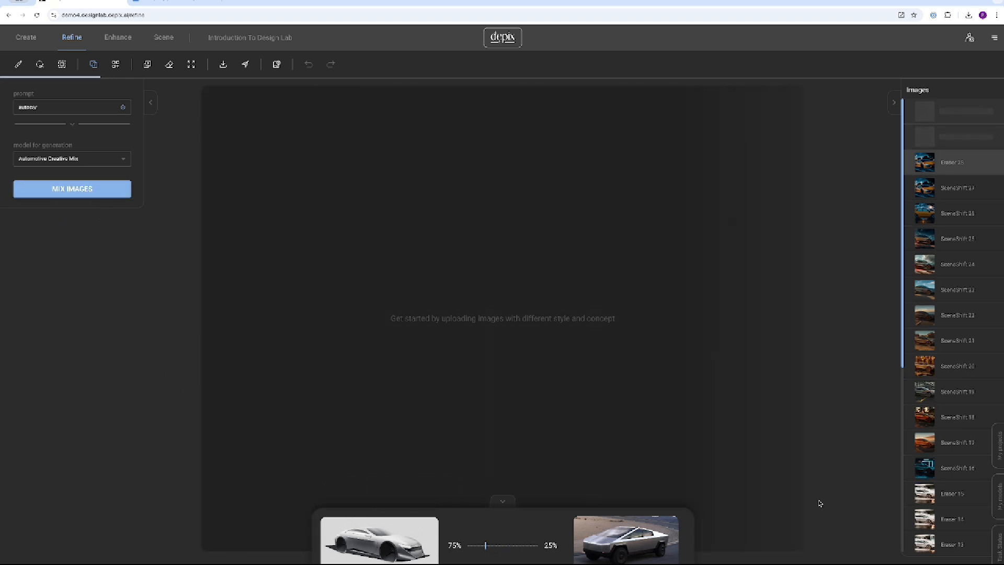
{"action": "left_click", "coordinate": [999, 548]}
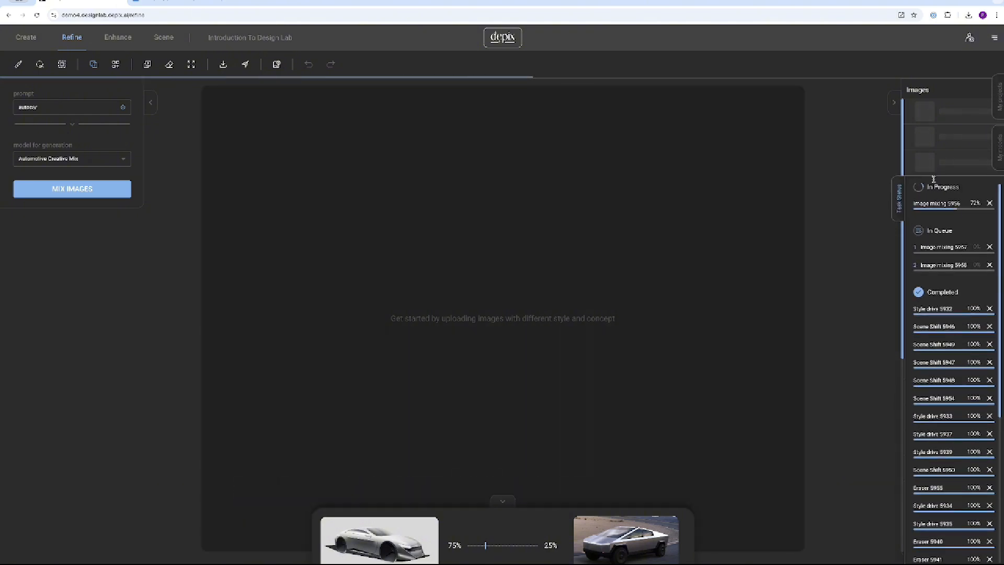
{"action": "left_click", "coordinate": [845, 175]}
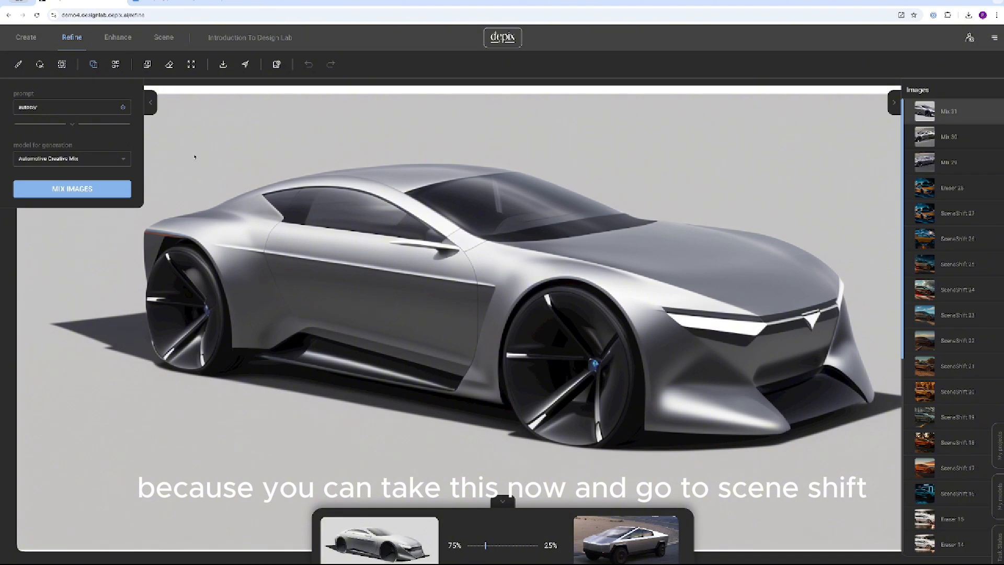
- Shift the mixed silver car from Mix 31 into a scene generated with the prompt "pch at sunset"
{"action": "left_click", "coordinate": [62, 63]}
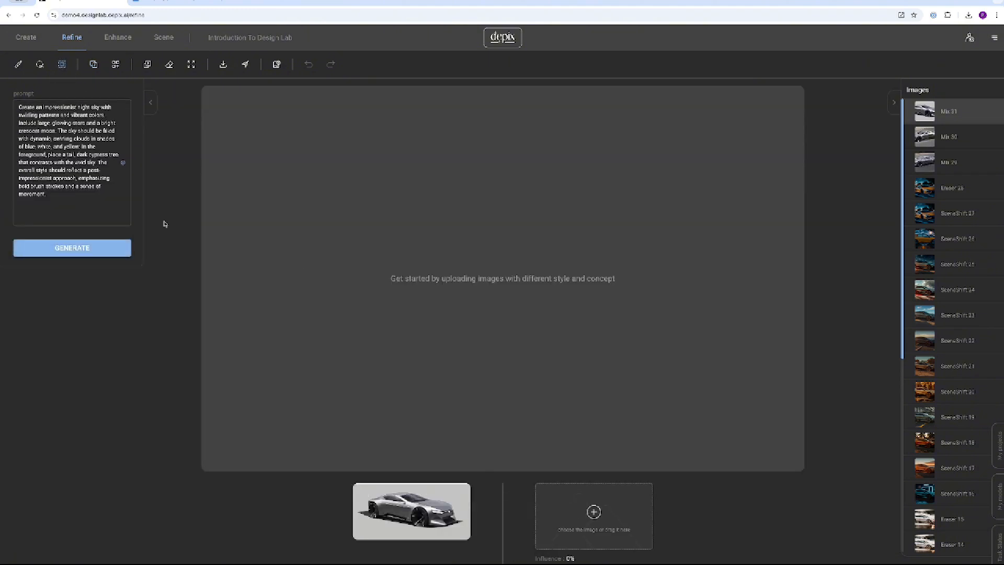
{"action": "key", "text": "ctrl+a"}
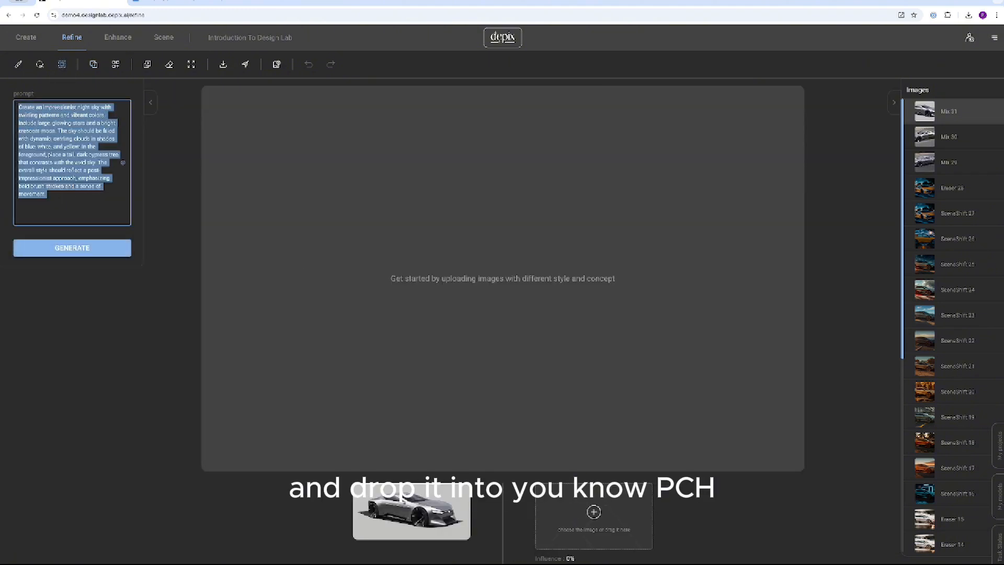
{"action": "type", "text": "pi"}
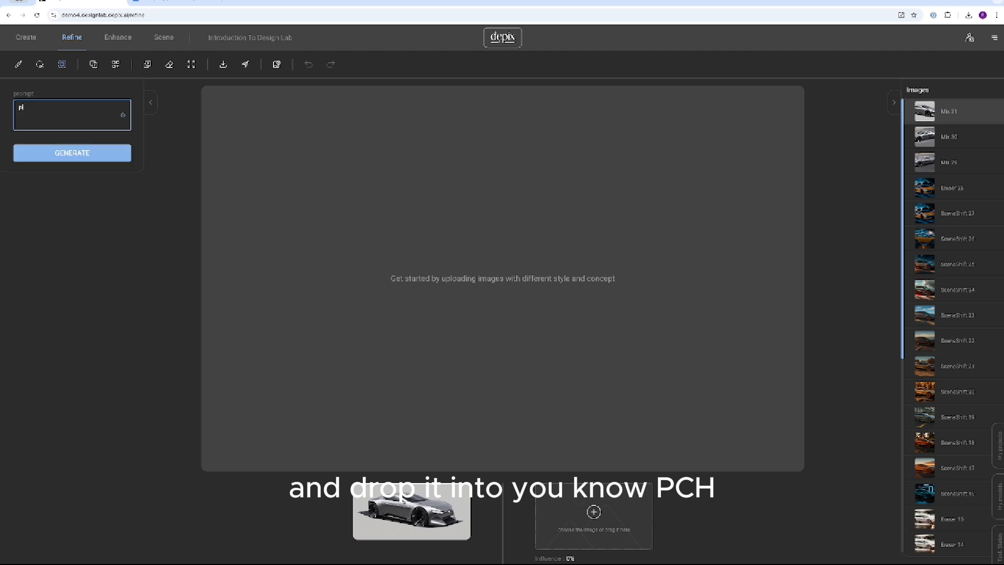
{"action": "type", "text": "h a"}
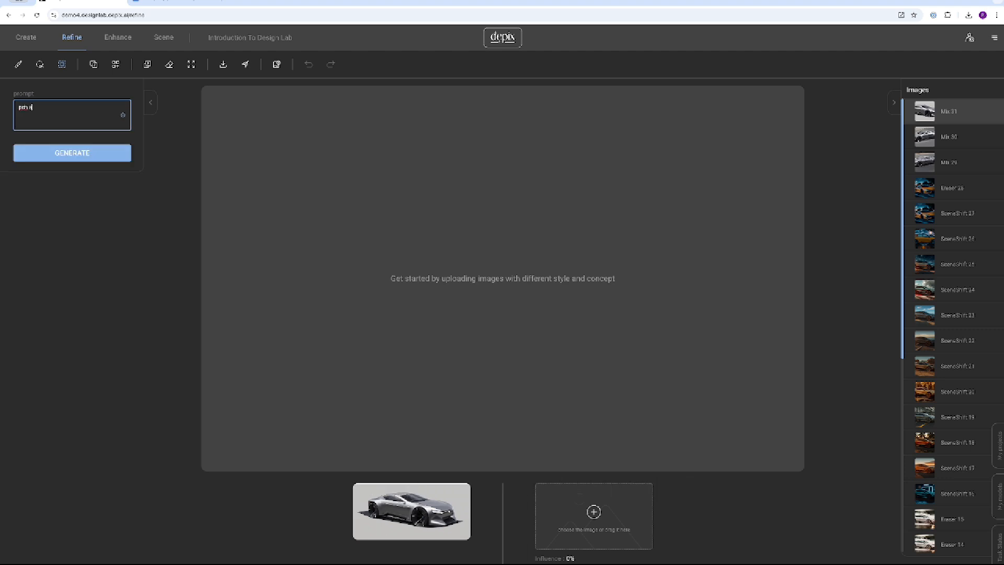
{"action": "type", "text": "t su"}
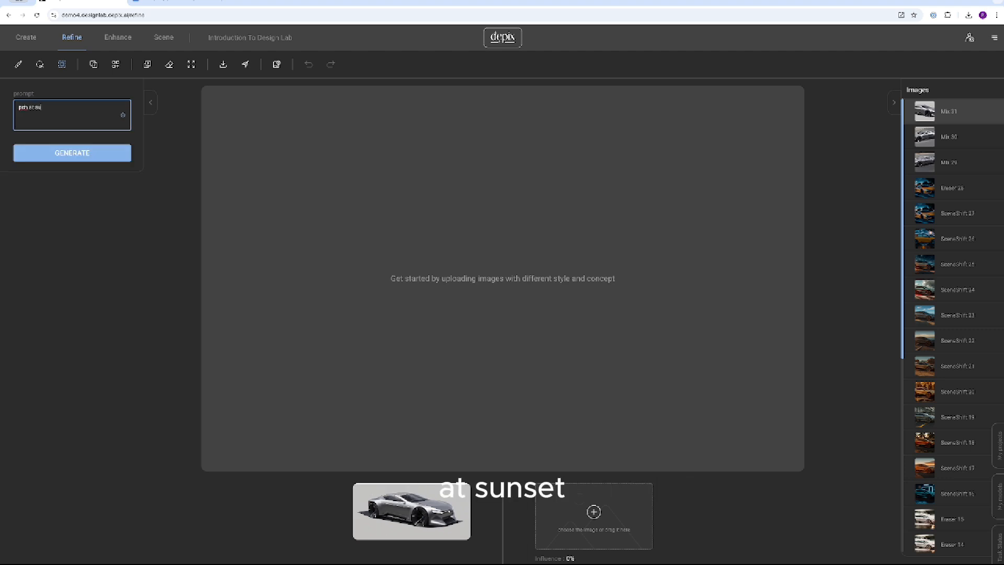
{"action": "type", "text": "nset"}
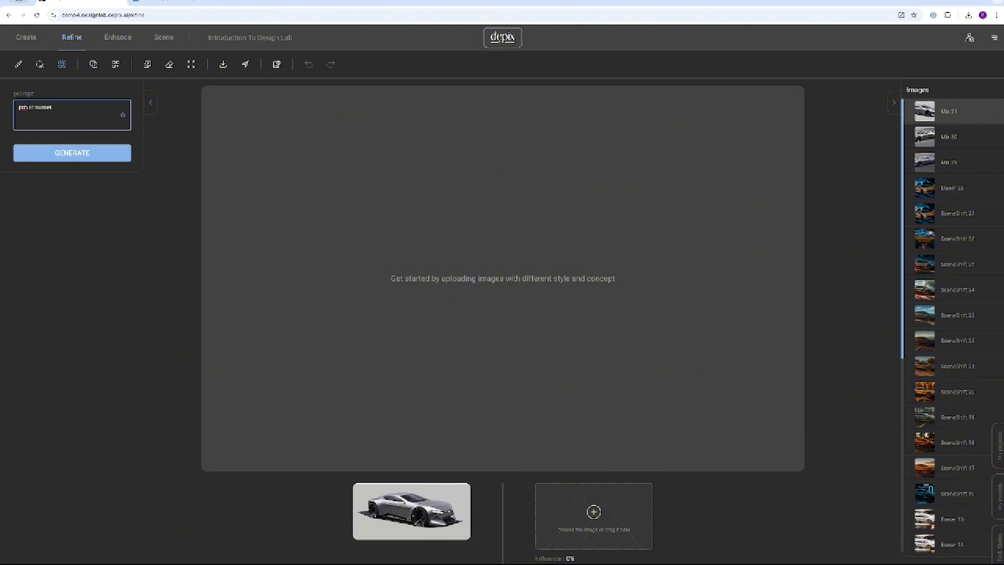
{"action": "left_click", "coordinate": [62, 158]}
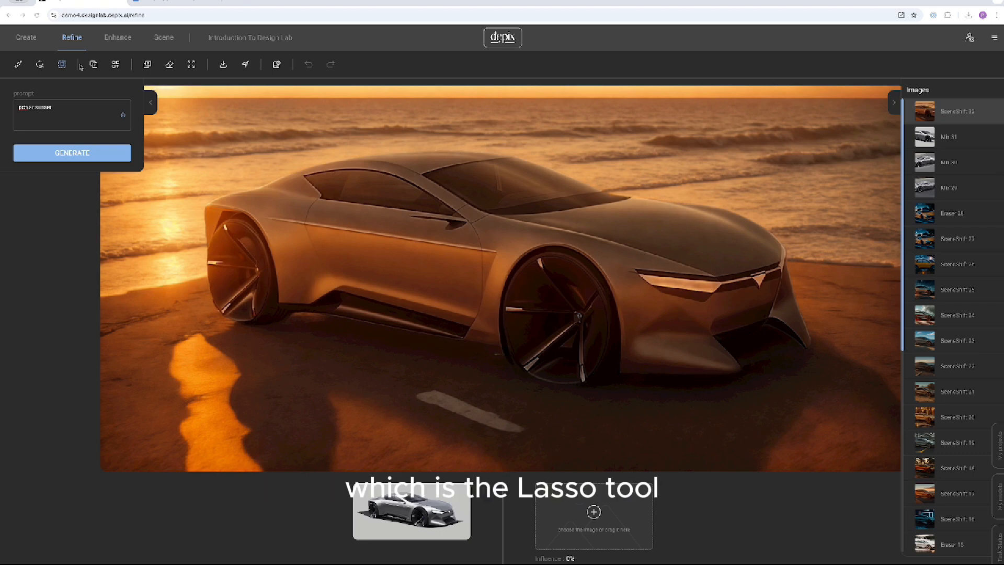
- Switch to the Lasso tool and import the front-view photo of the white Mustang from the Desktop folder
{"action": "left_click", "coordinate": [39, 65]}
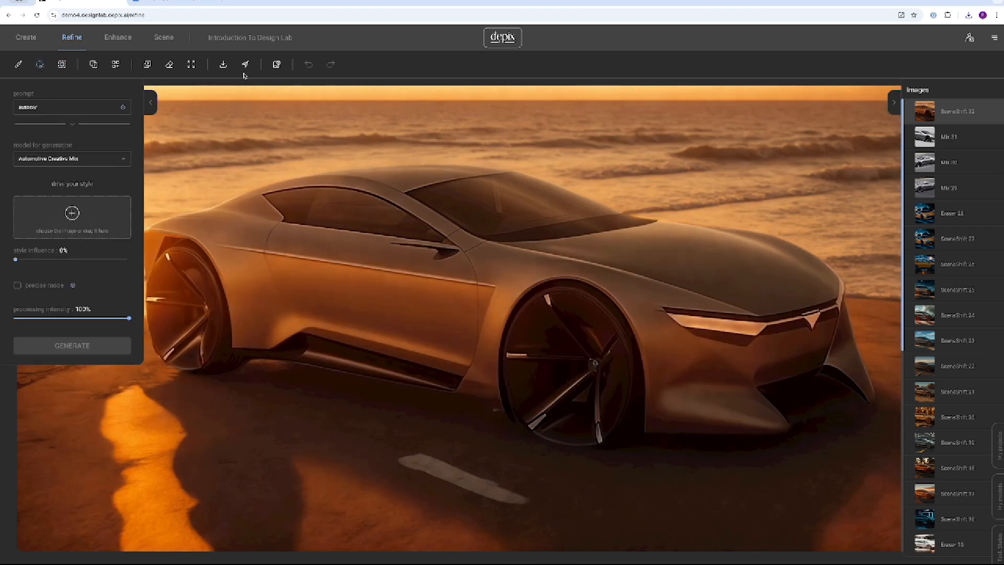
{"action": "left_click", "coordinate": [277, 65]}
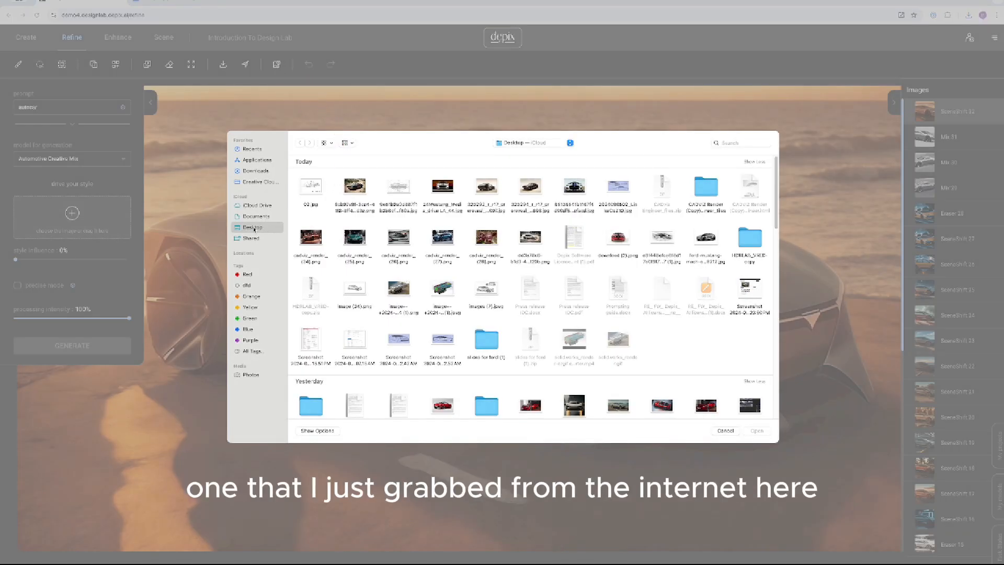
{"action": "left_click", "coordinate": [258, 171]}
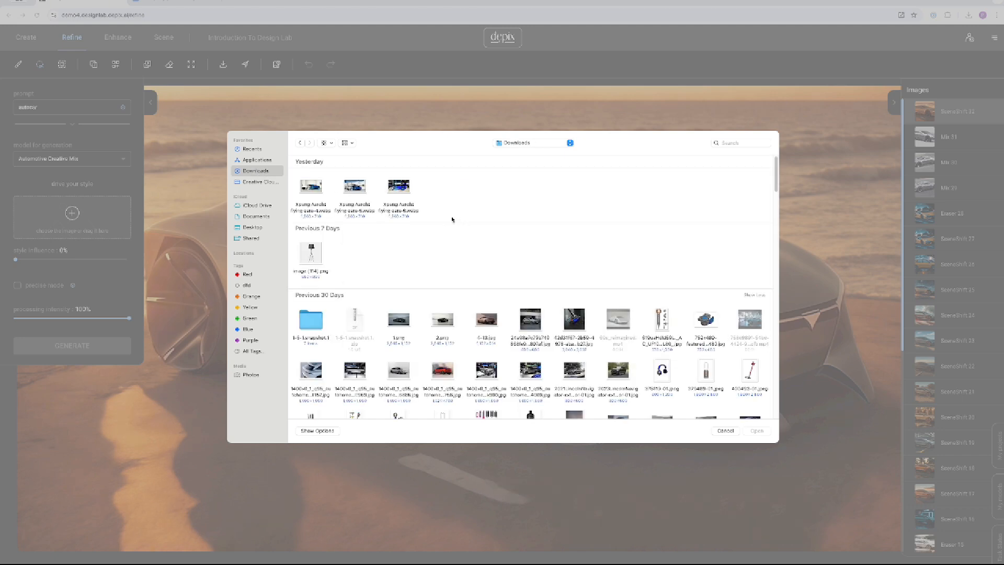
{"action": "left_click", "coordinate": [258, 228]}
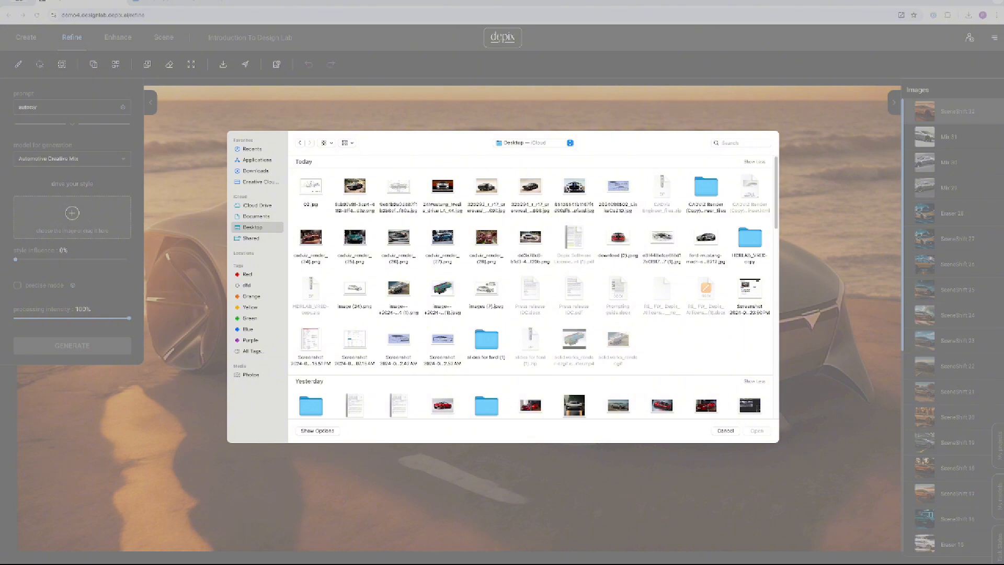
{"action": "double_click", "coordinate": [443, 190]}
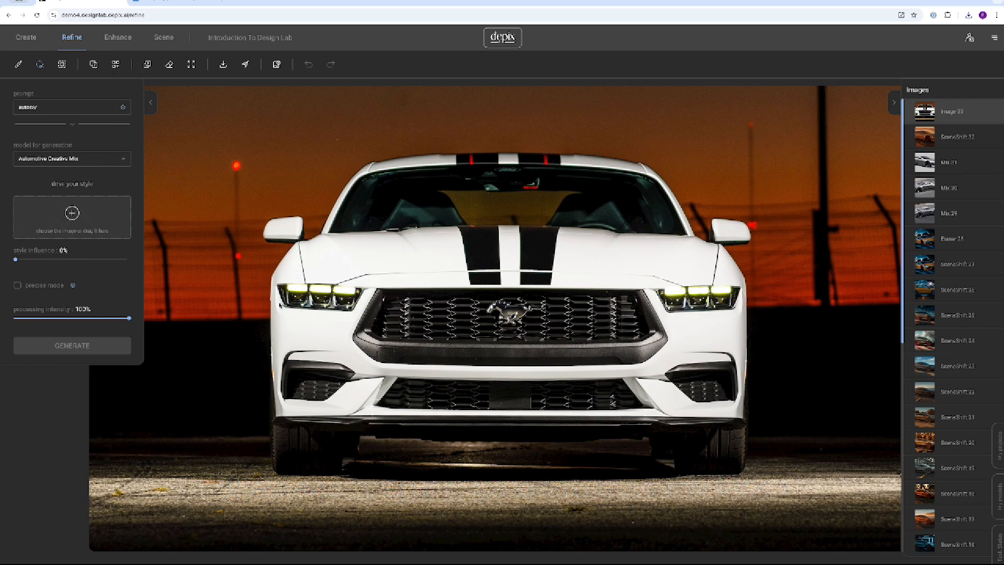
- Lasso the front bumper area below the headlights and grille and regenerate it with the Automotive Creative Mix model
{"action": "mouse_move", "coordinate": [286, 314]}
{"action": "left_mouse_down"}
{"action": "mouse_move", "coordinate": [358, 315]}
{"action": "mouse_move", "coordinate": [350, 338]}
{"action": "mouse_move", "coordinate": [370, 363]}
{"action": "mouse_move", "coordinate": [431, 370]}
{"action": "mouse_move", "coordinate": [637, 370]}
{"action": "mouse_move", "coordinate": [673, 341]}
{"action": "left_mouse_up"}
{"action": "left_click_drag", "start_coordinate": [669, 317], "coordinate": [764, 318]}
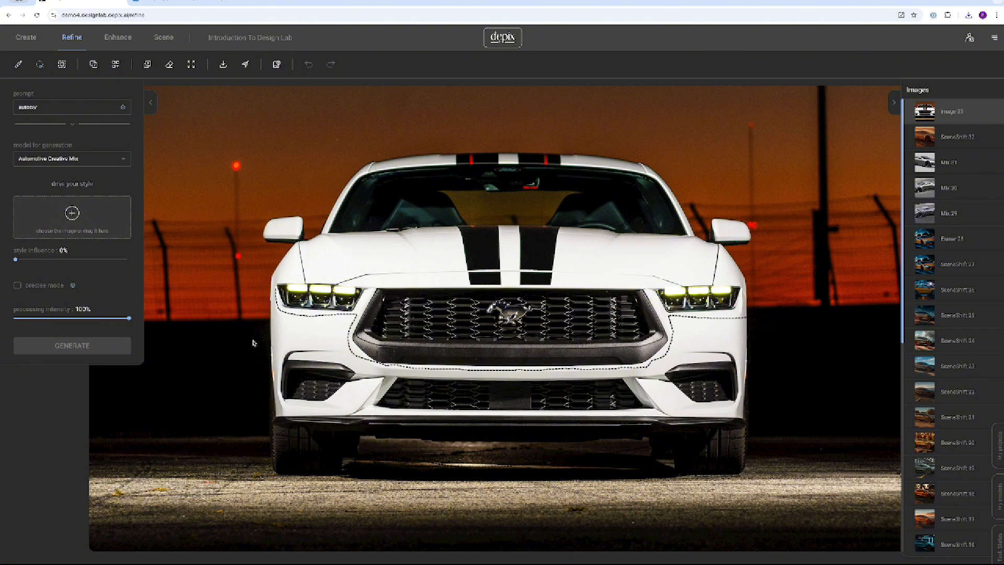
{"action": "left_click", "coordinate": [274, 292]}
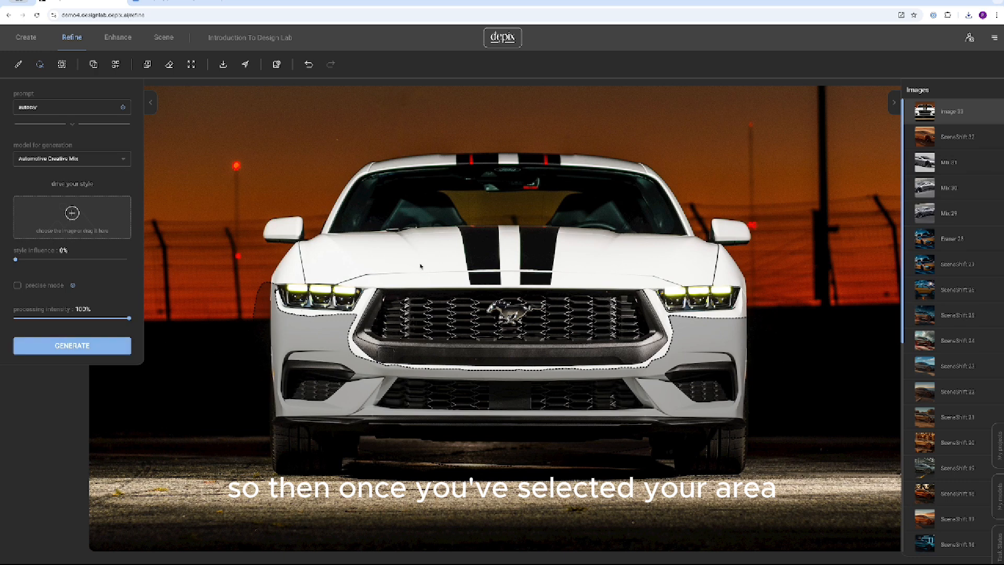
{"action": "left_click", "coordinate": [58, 353]}
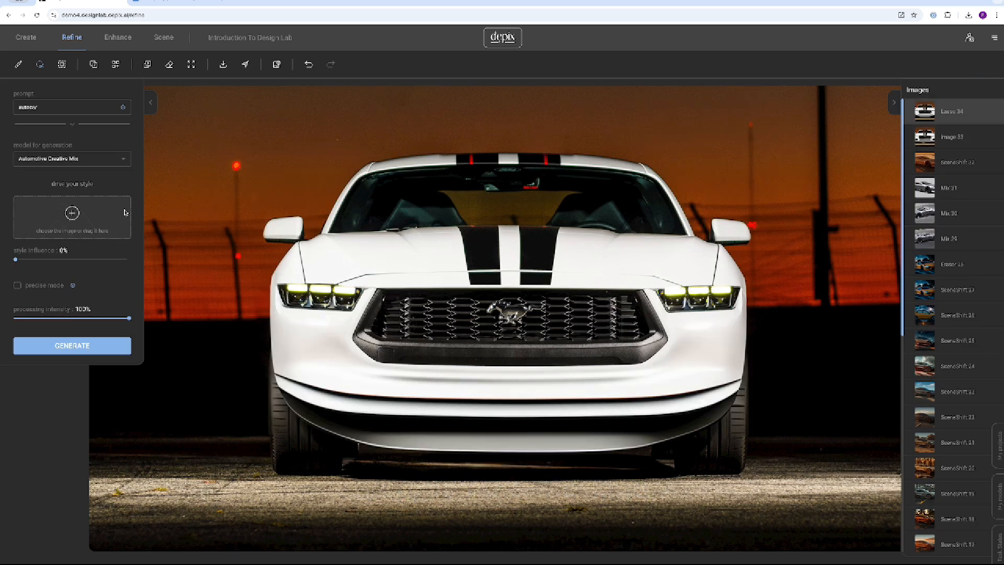
- Change the generation model to BMW VisionX and regenerate the lassoed bumper area
{"action": "left_click", "coordinate": [107, 160]}
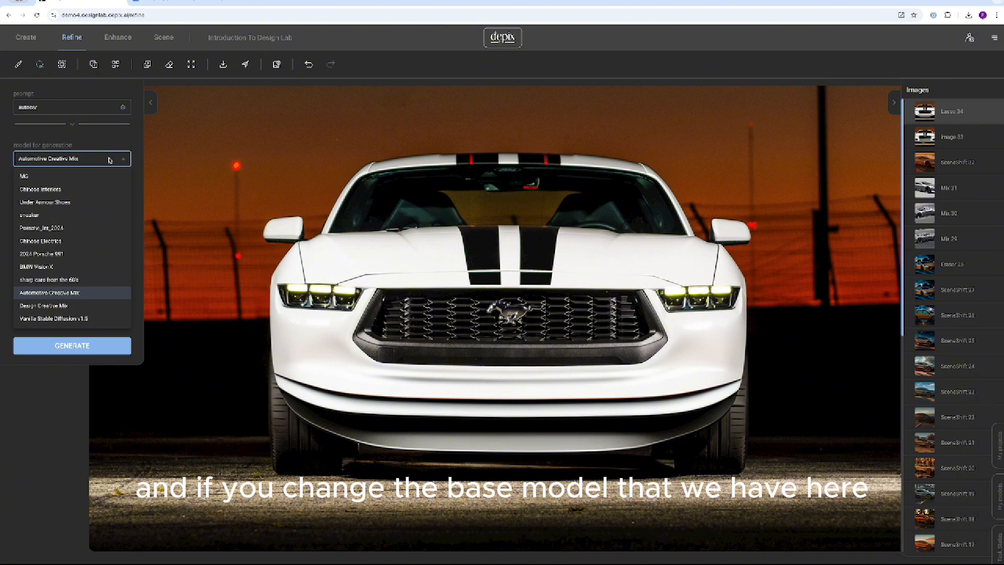
{"action": "left_click", "coordinate": [78, 267]}
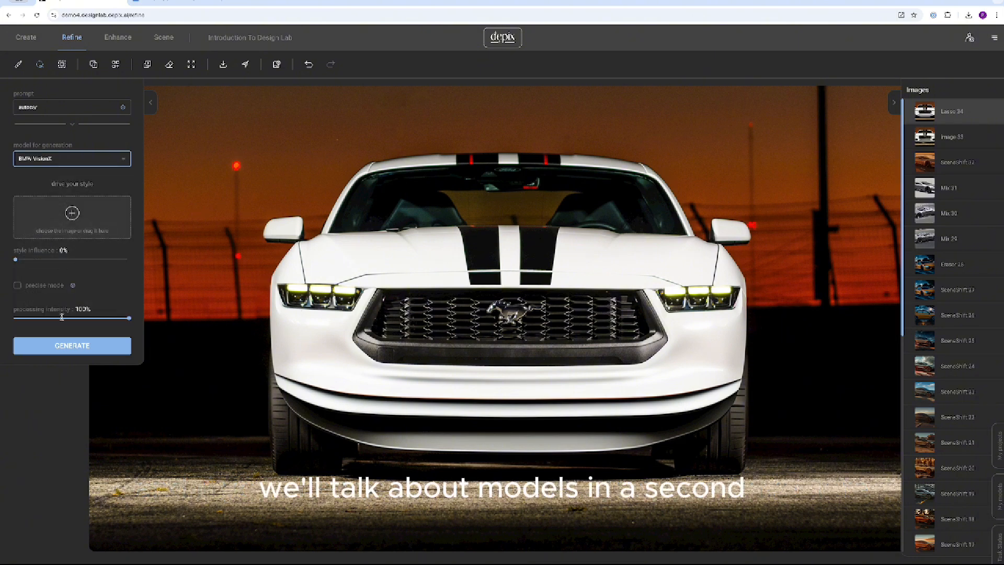
{"action": "left_click", "coordinate": [67, 348]}
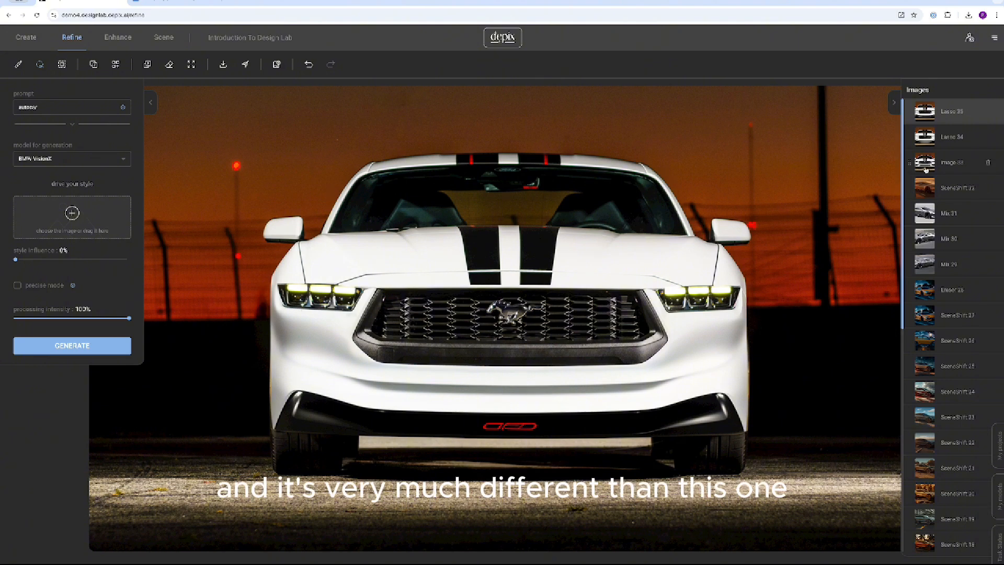
- Compare the original Mustang photo with the Lasso 34 and Lasso 35 bumper variations
{"action": "left_click", "coordinate": [926, 138]}
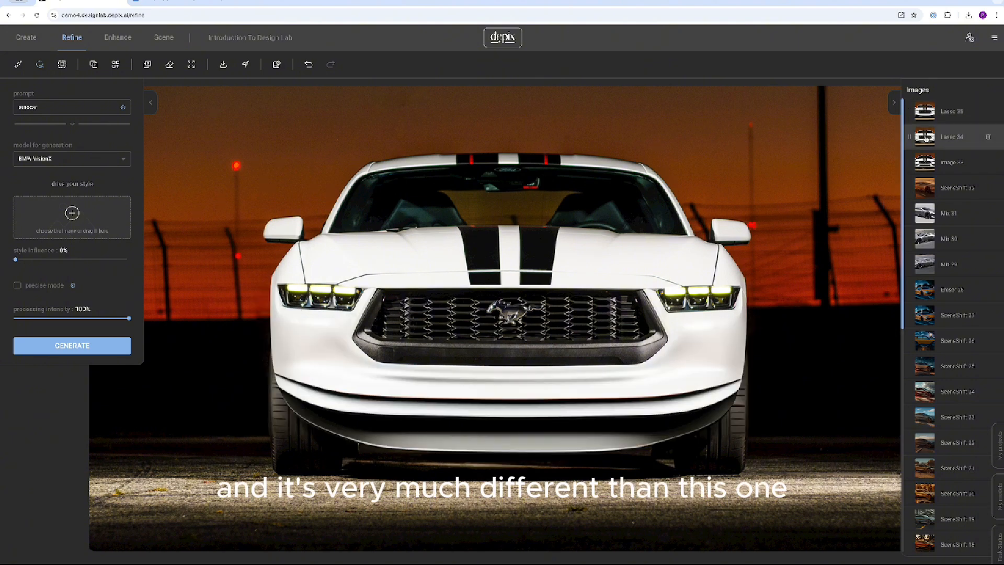
{"action": "left_click", "coordinate": [927, 164]}
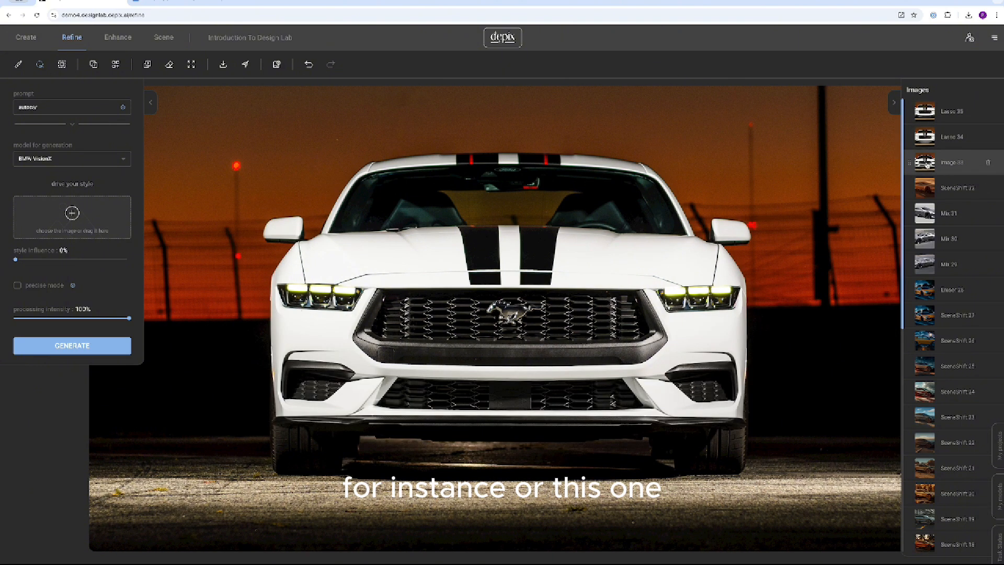
{"action": "left_click", "coordinate": [926, 137]}
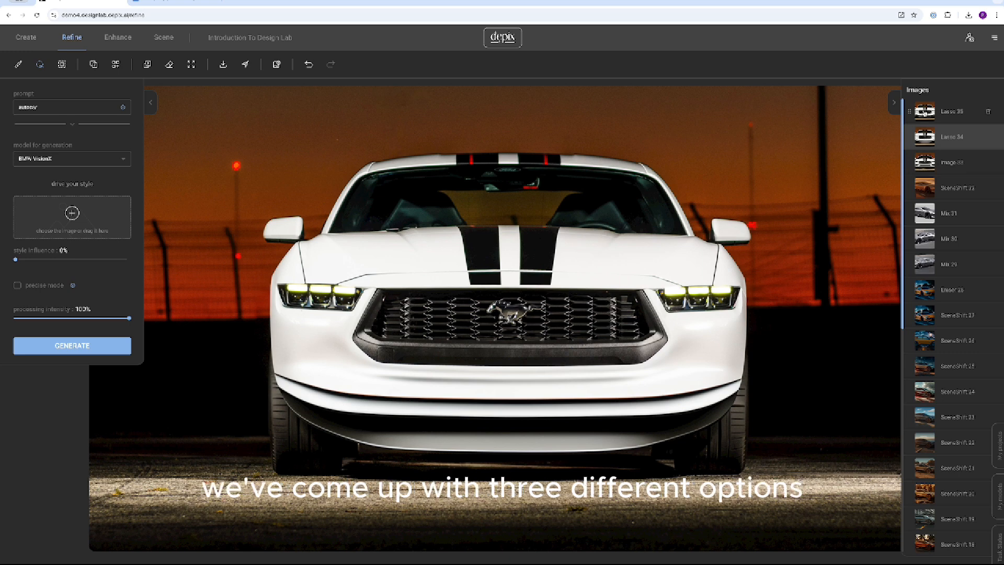
{"action": "left_click", "coordinate": [924, 113]}
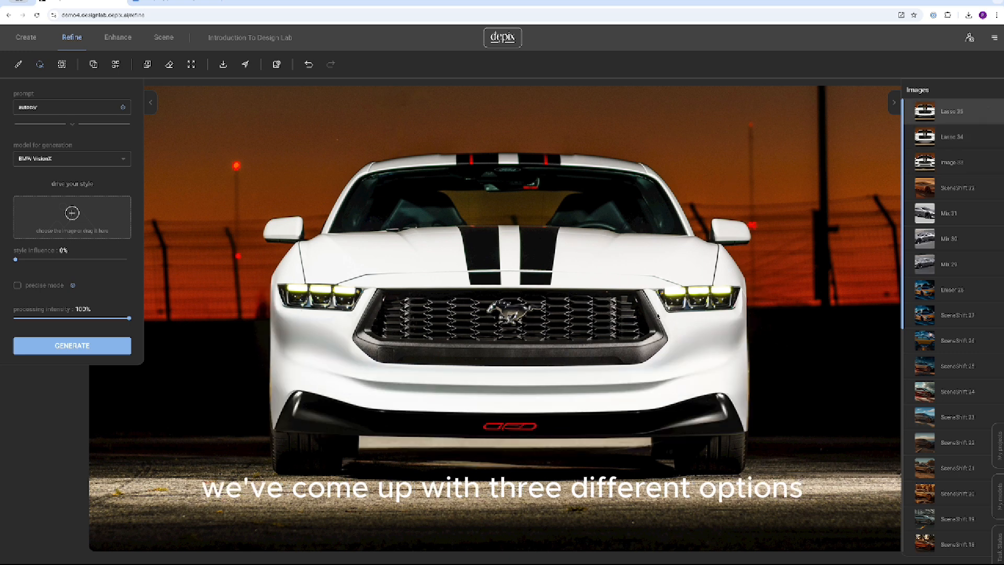
- Generate bumper variations with the Chinese Electrics model, first without a style image and again with the blue-striped white Mustang photo at 100% style influence
{"action": "left_click", "coordinate": [72, 159]}
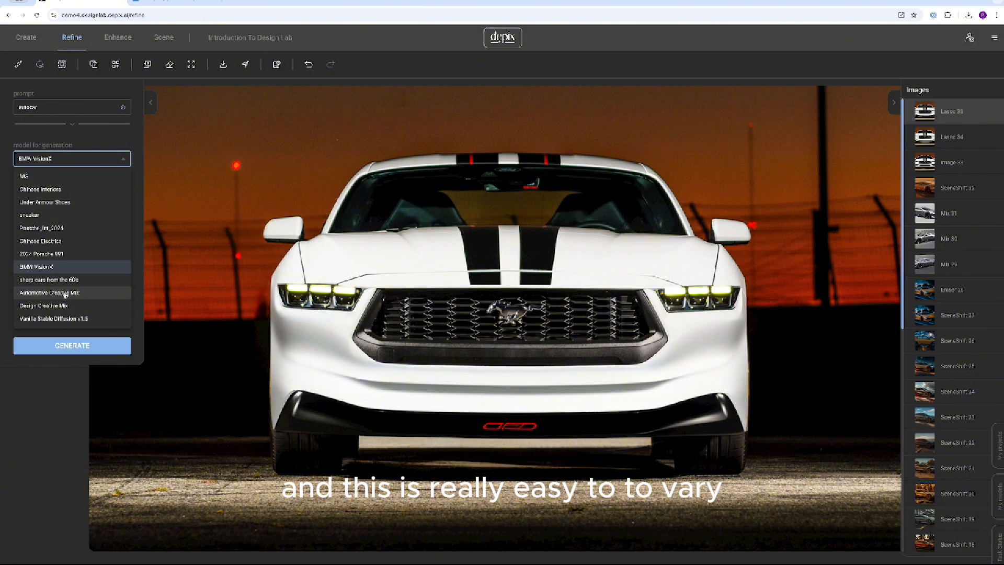
{"action": "left_click", "coordinate": [41, 242]}
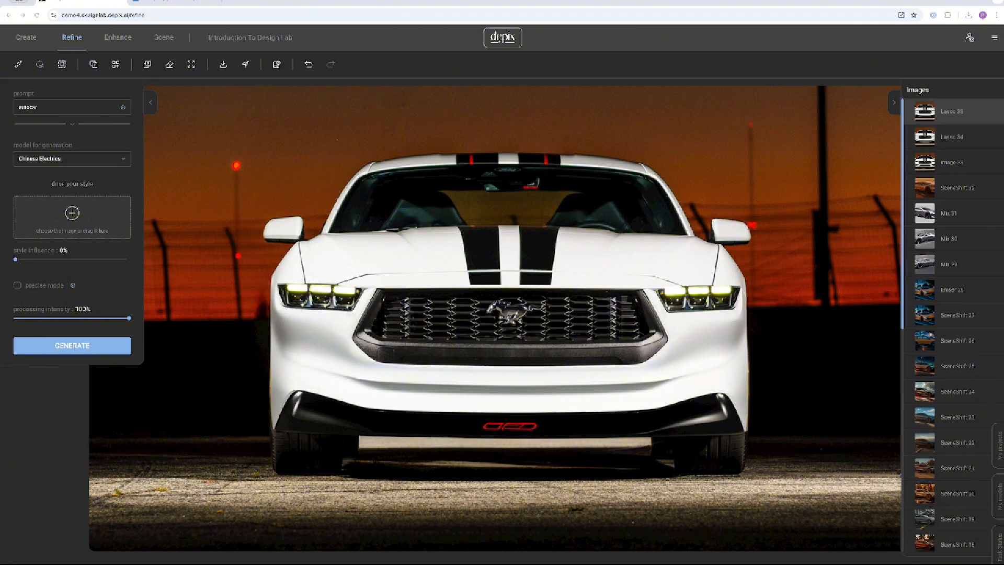
{"action": "left_click_drag", "start_coordinate": [207, 256], "coordinate": [78, 218]}
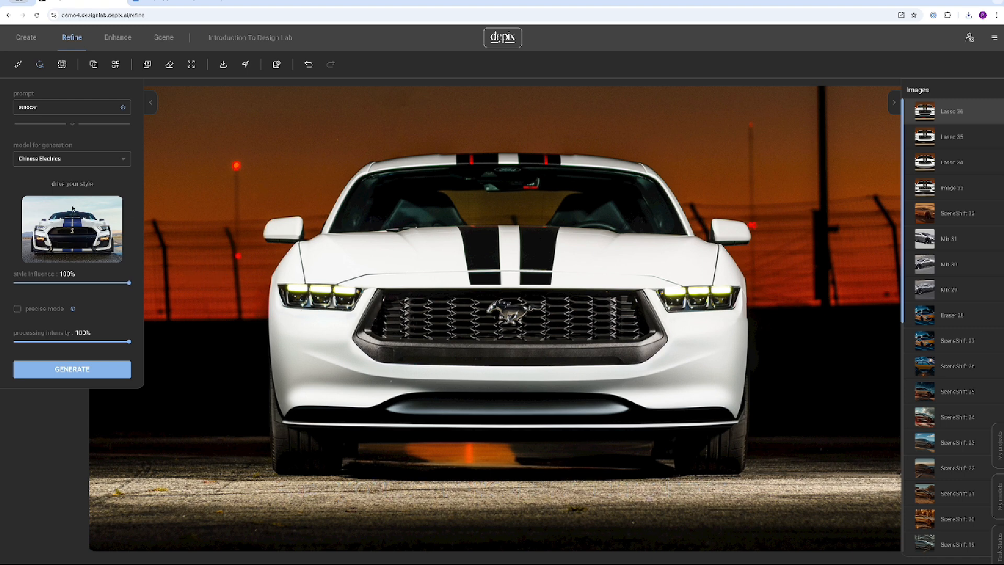
{"action": "left_click", "coordinate": [87, 362]}
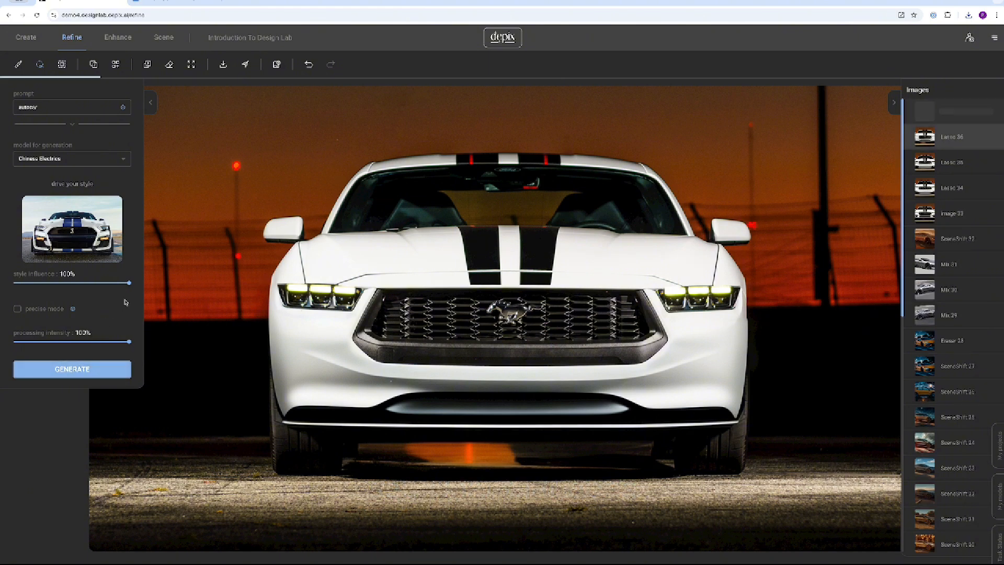